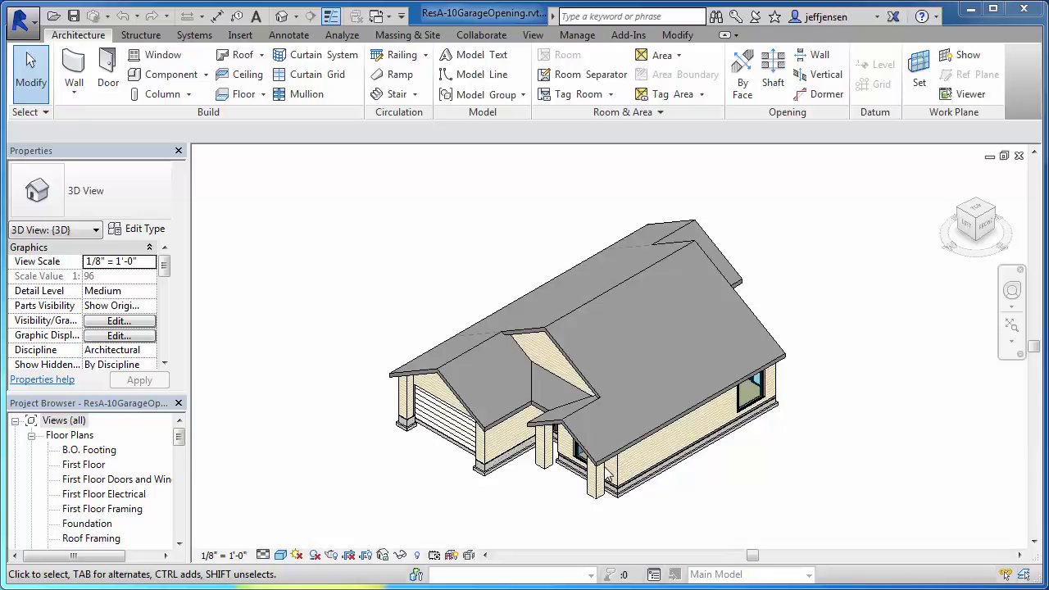
Orbit the house to inspect it from underneath, then return to the isometric home view
left_click(978, 243)
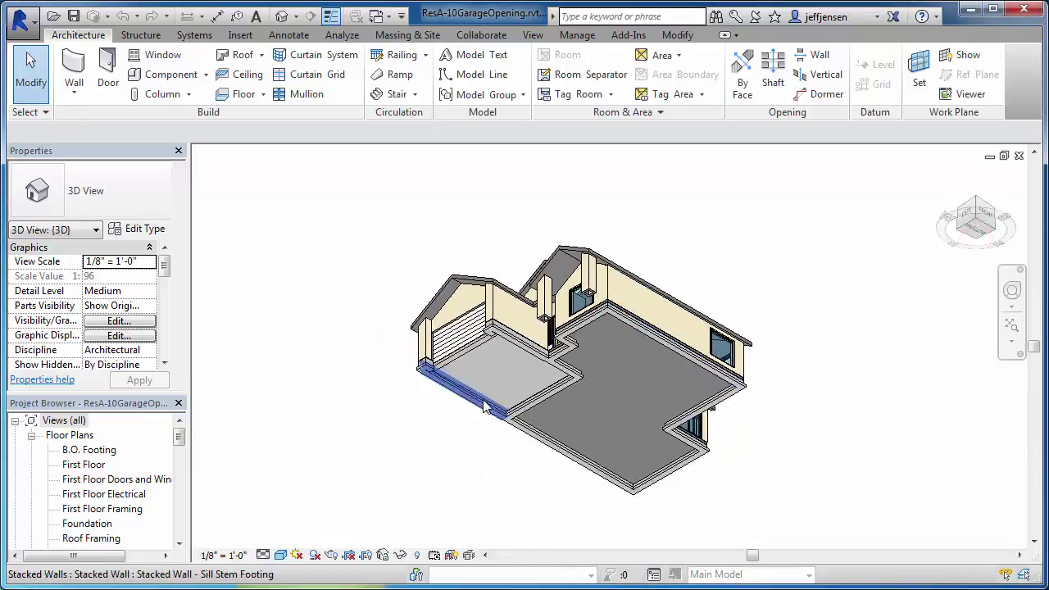
scroll(489, 356, "up", 3)
scroll(489, 357, "up", 3)
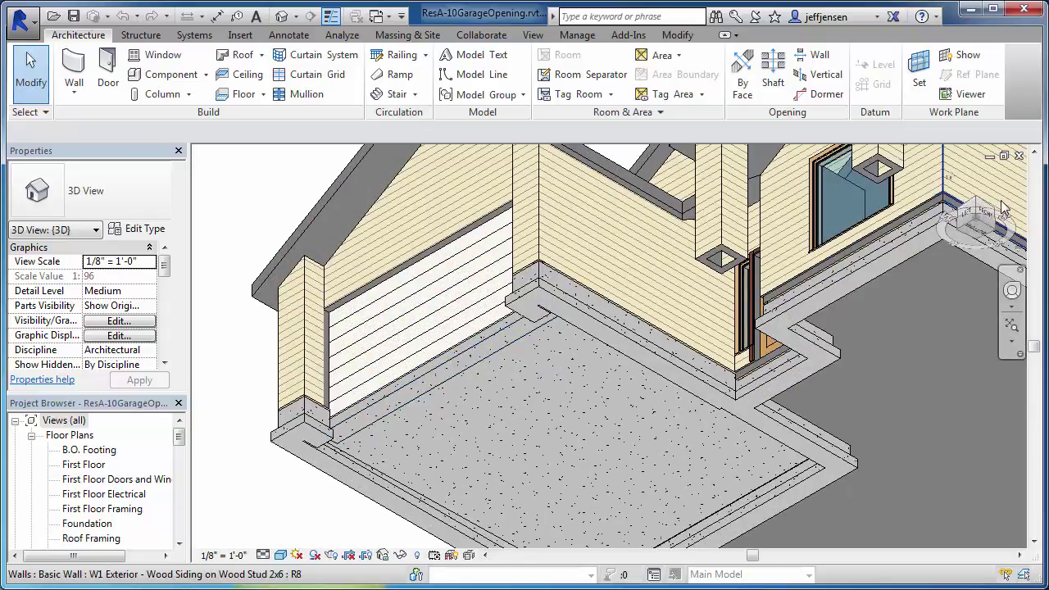
scroll(887, 264, "down", 3)
scroll(887, 265, "down", 3)
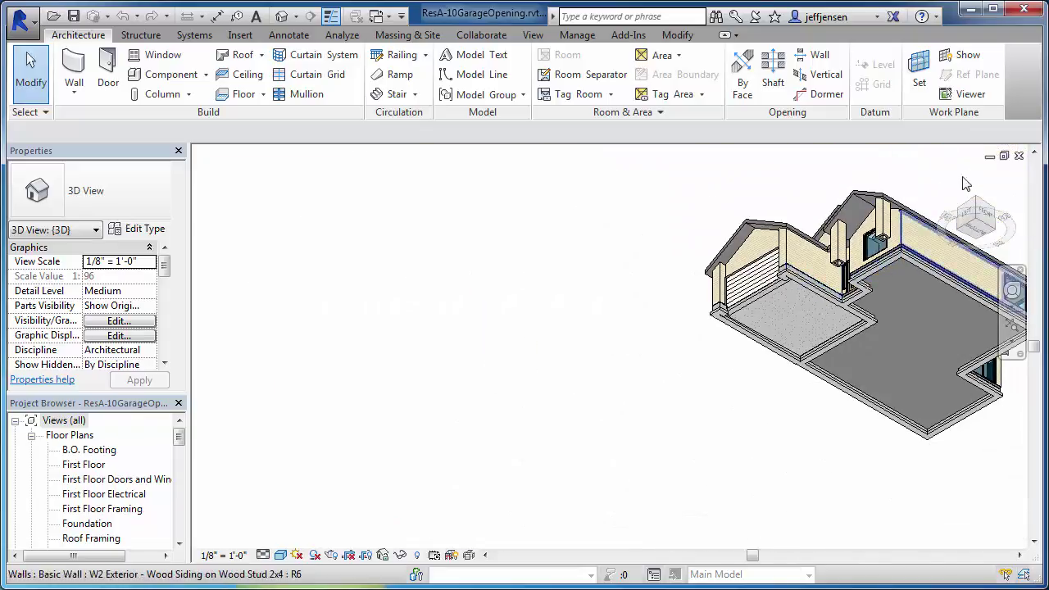
left_click(977, 206)
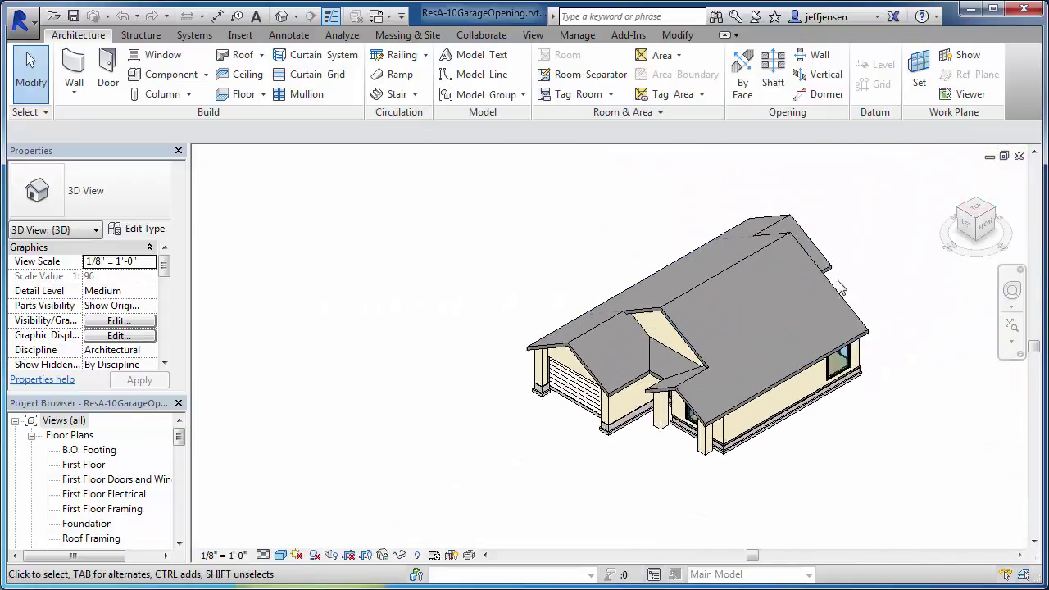
left_click_drag(166, 272, 151, 332)
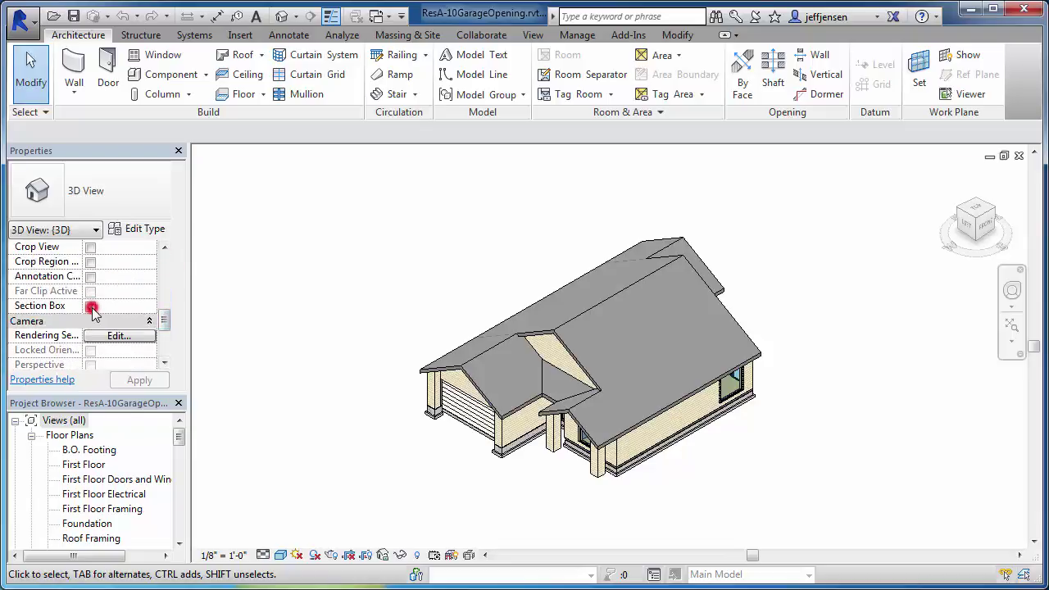
Enable the section box and pull its face in to slice through the garage slab edge
left_click(91, 308)
left_click(574, 495)
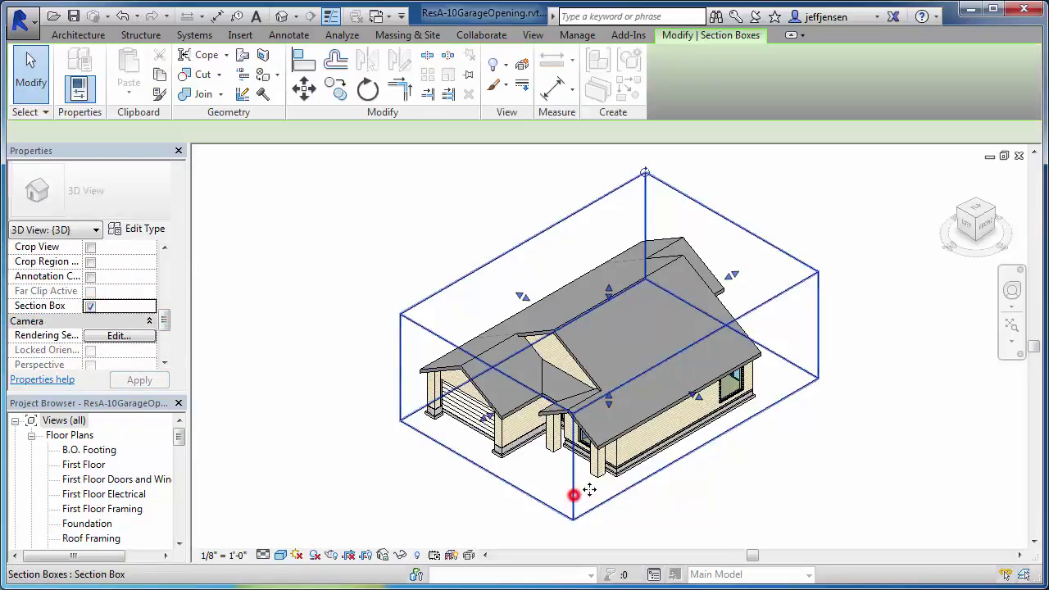
left_click_drag(698, 398, 563, 361)
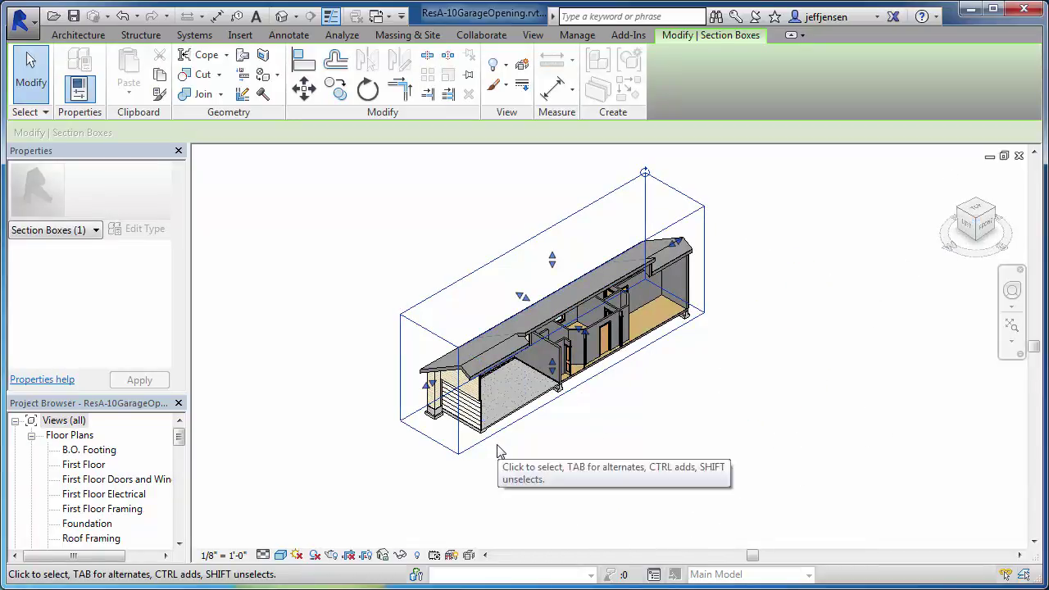
scroll(494, 446, "up", 3)
scroll(480, 439, "up", 4)
scroll(466, 416, "up", 2)
scroll(477, 406, "up", 2)
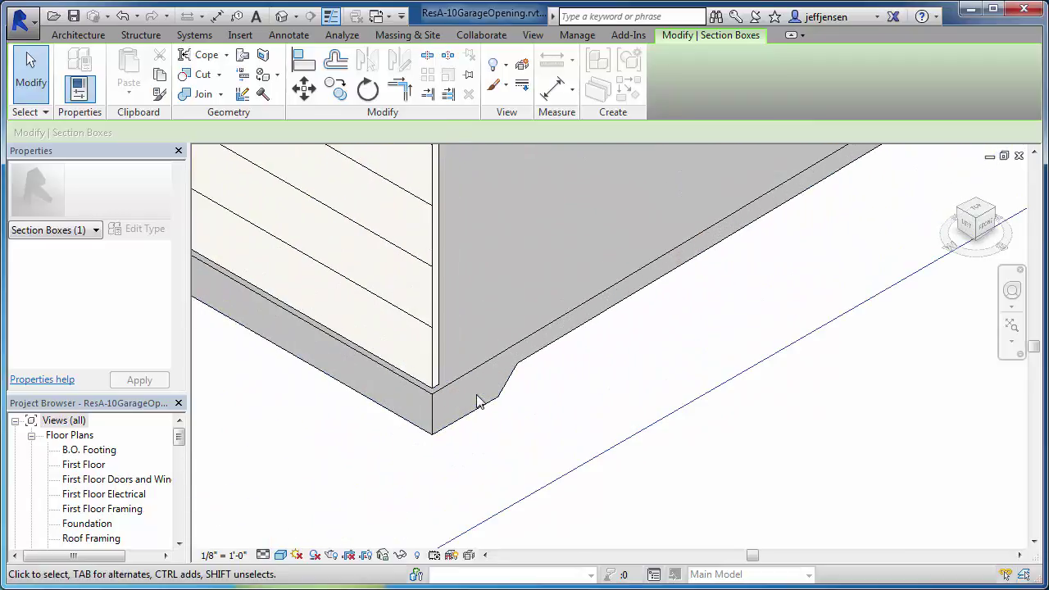
scroll(569, 361, "down", 3)
mouse_move(569, 360)
middle_mouse_down()
mouse_move(498, 495)
mouse_move(487, 423)
mouse_move(431, 386)
mouse_move(541, 482)
mouse_move(490, 489)
middle_mouse_up()
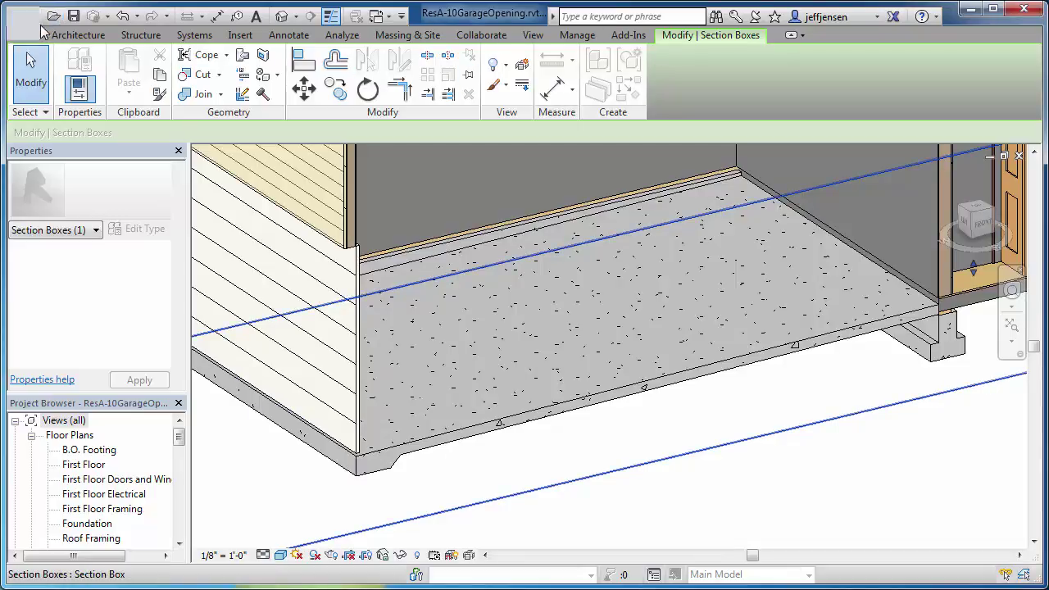
Switch to the ResA-09Garage 3D view
left_click(531, 35)
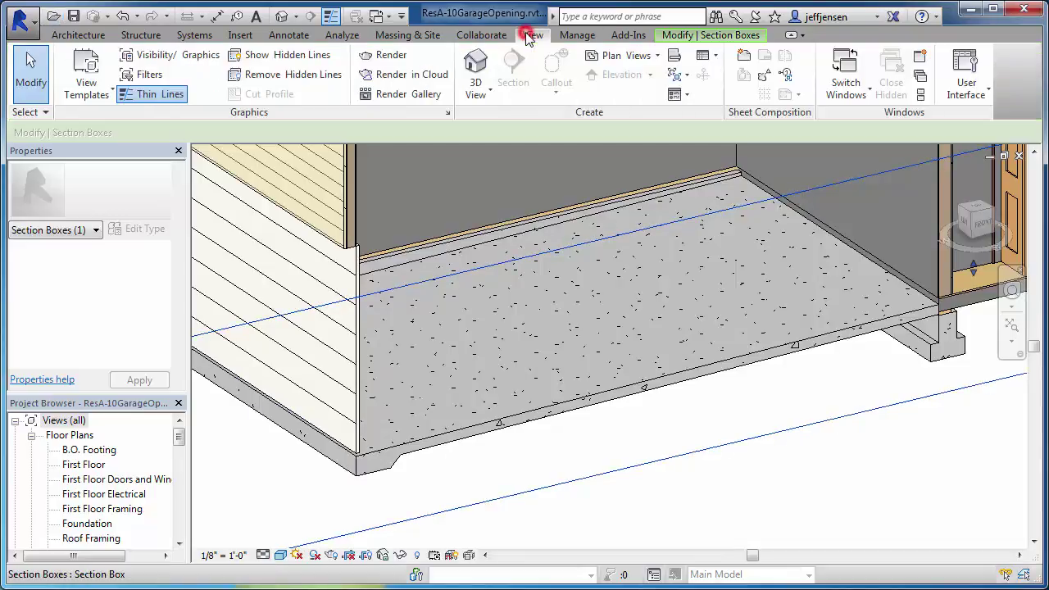
left_click(859, 91)
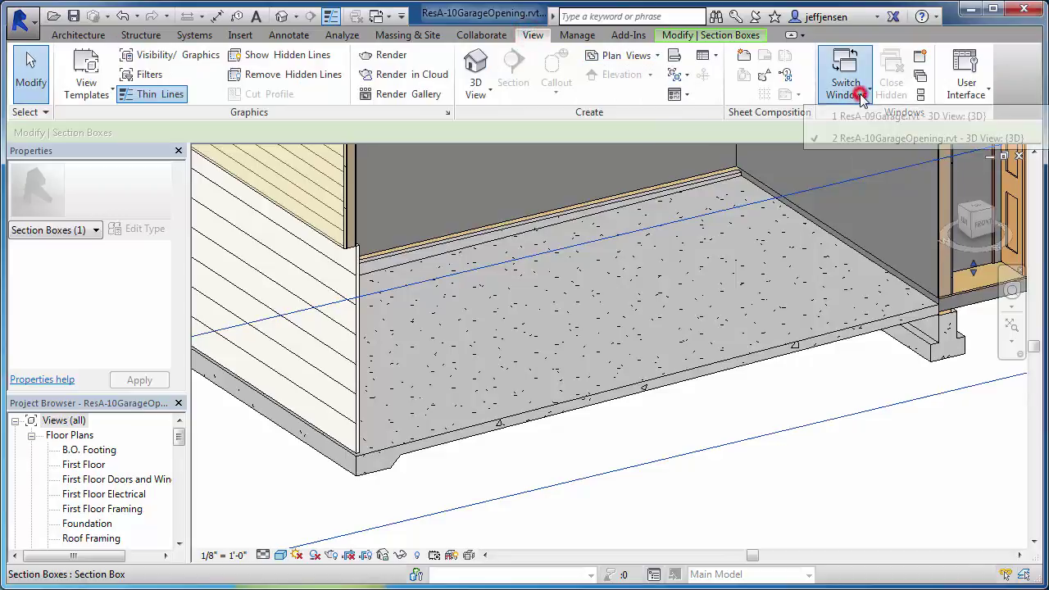
left_click(853, 117)
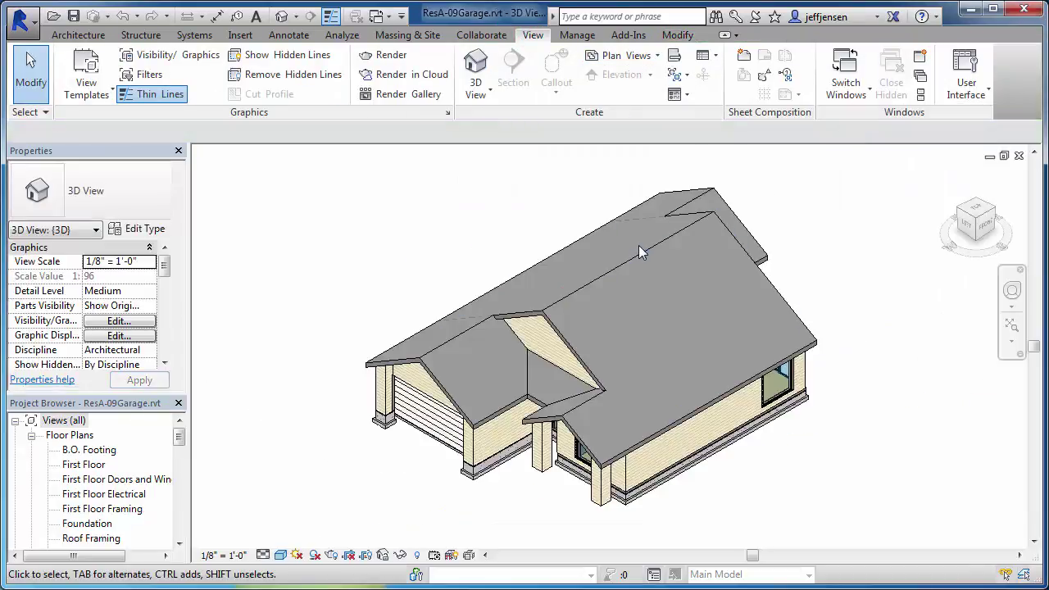
Orbit and zoom on the garage, return to the home view, and enable the section box
middle_click_drag(590, 370, 487, 280, "shift")
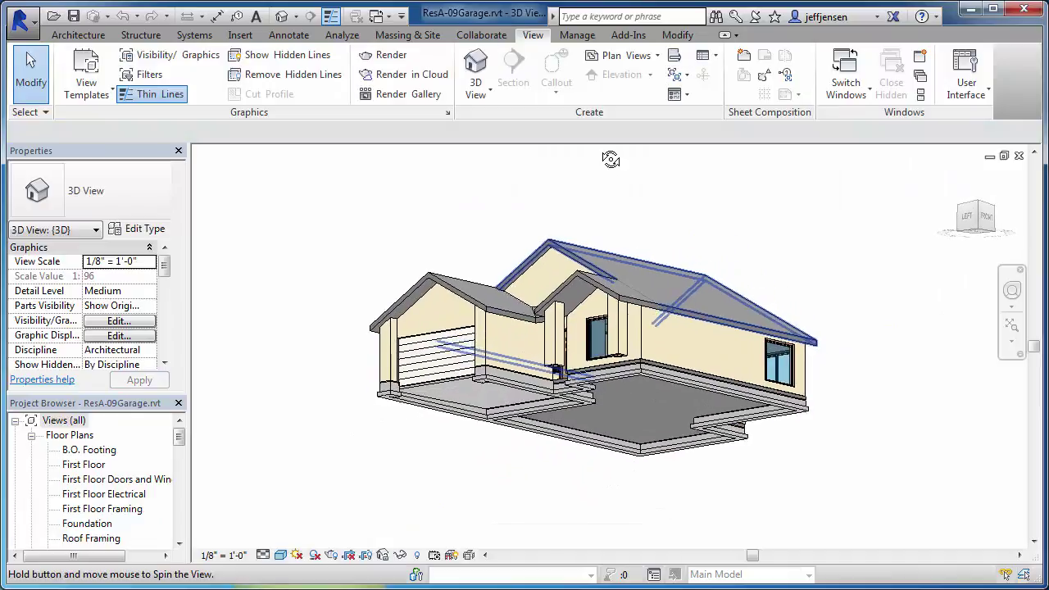
scroll(413, 386, "up", 1)
scroll(419, 377, "up", 2)
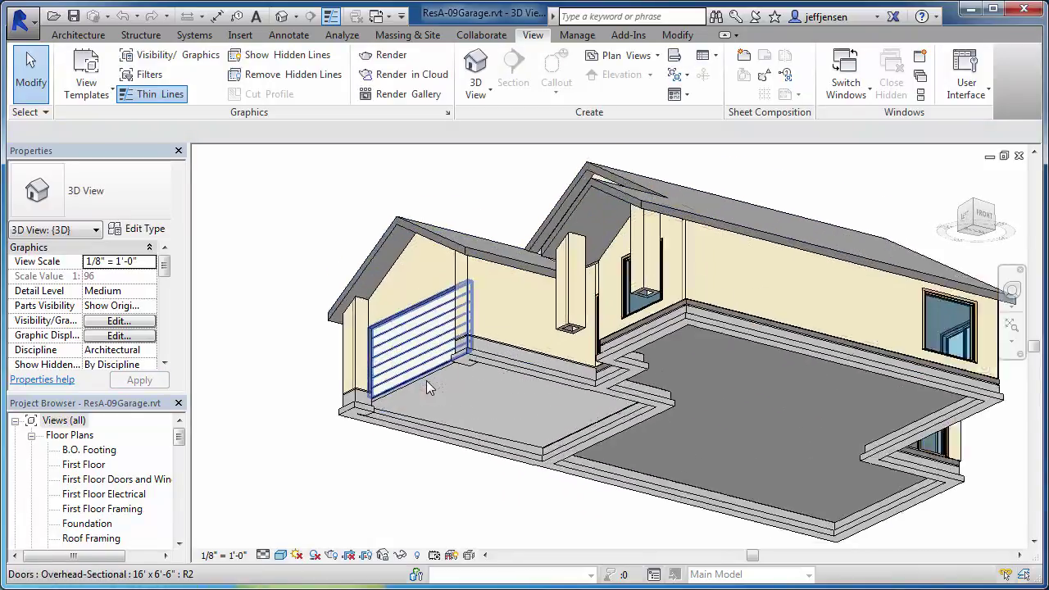
scroll(432, 371, "up", 2)
scroll(470, 354, "up", 2)
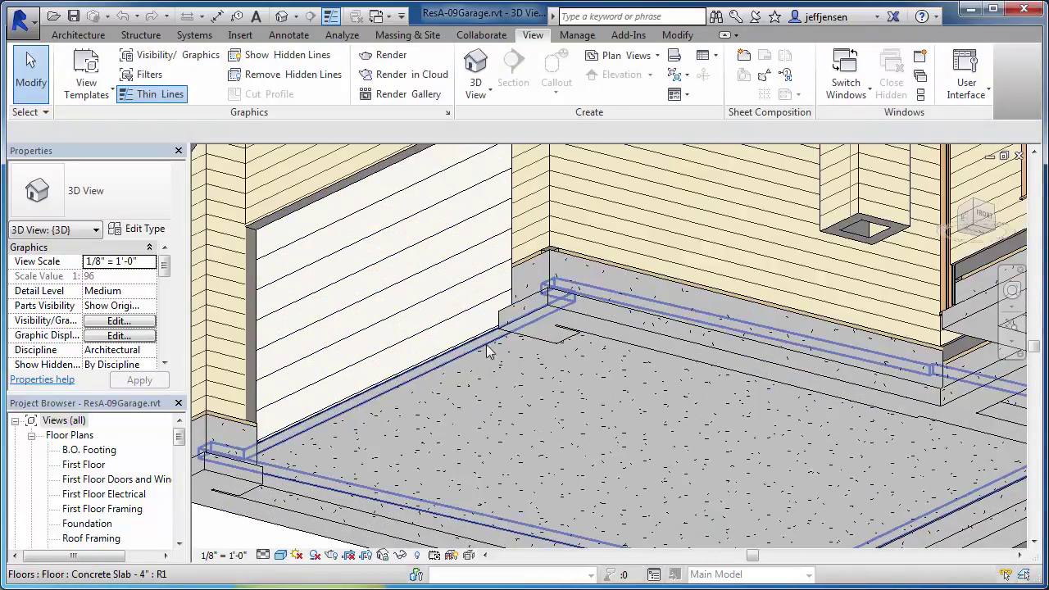
mouse_move(502, 352)
middle_mouse_down("shift")
mouse_move(509, 410)
mouse_move(492, 377)
middle_mouse_up("shift")
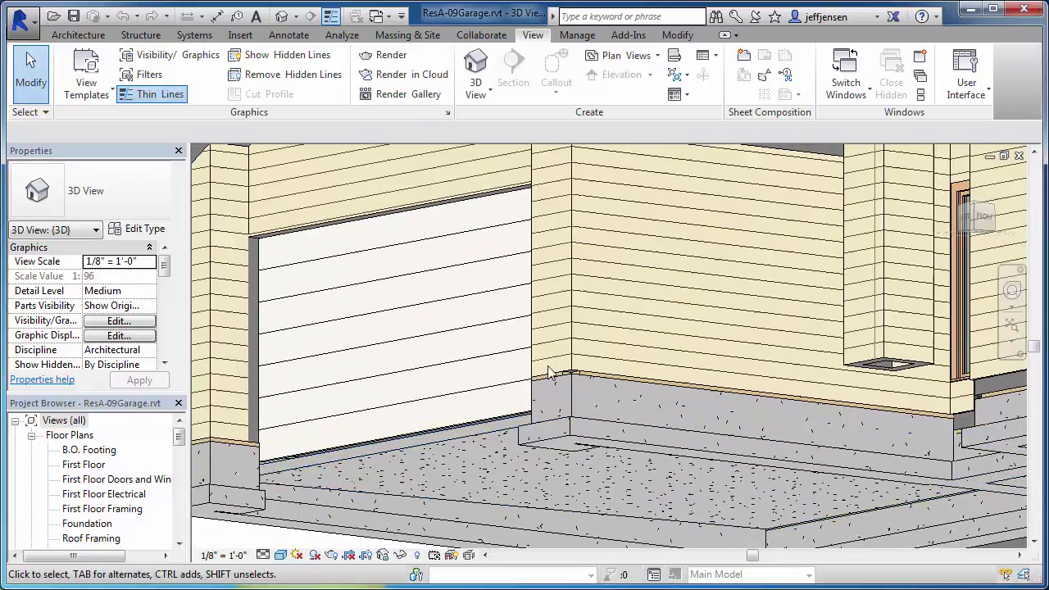
left_click(974, 200)
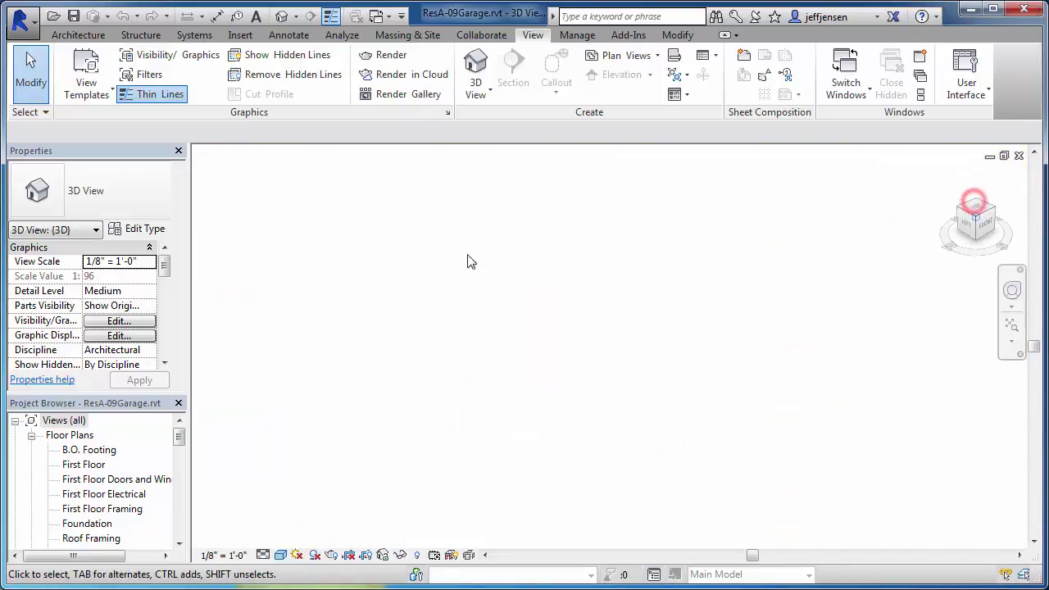
left_click_drag(163, 268, 161, 321)
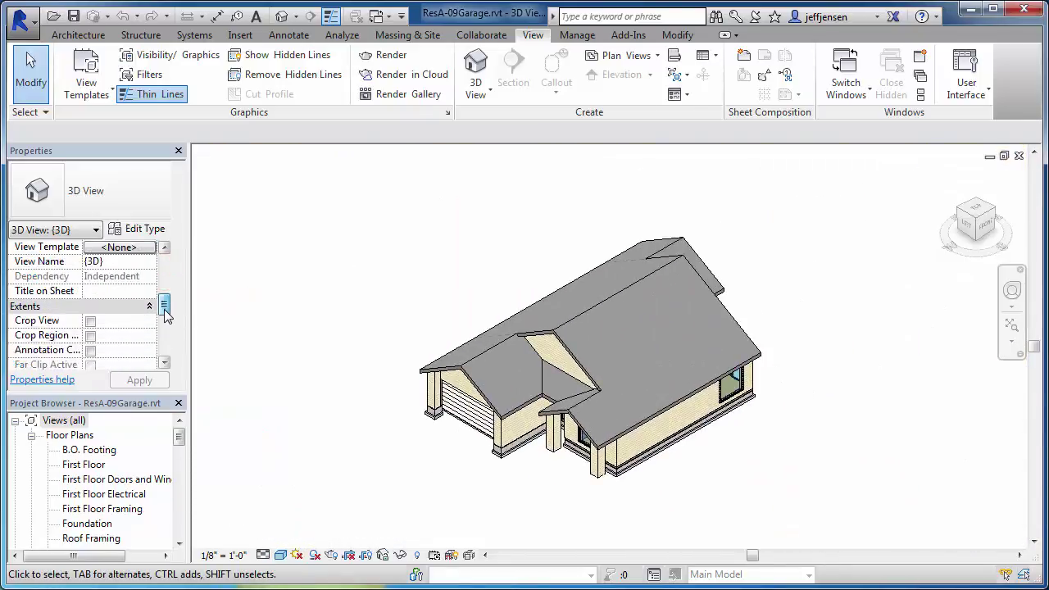
Drag the section box back through the garage and zoom in on the slab corner
left_click(574, 483)
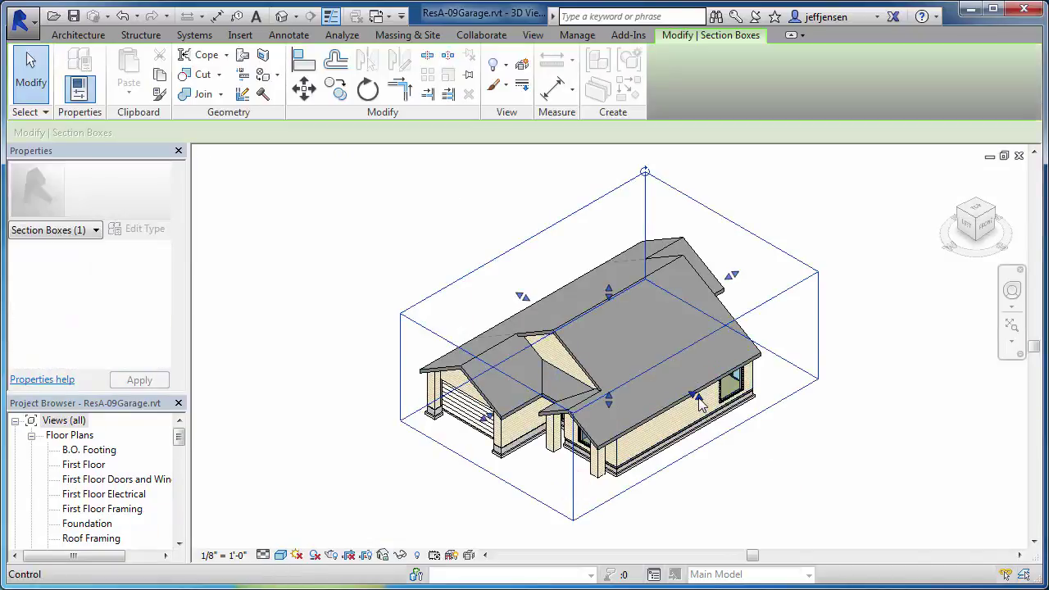
mouse_move(698, 398)
left_mouse_down()
mouse_move(566, 354)
mouse_move(554, 363)
left_mouse_up()
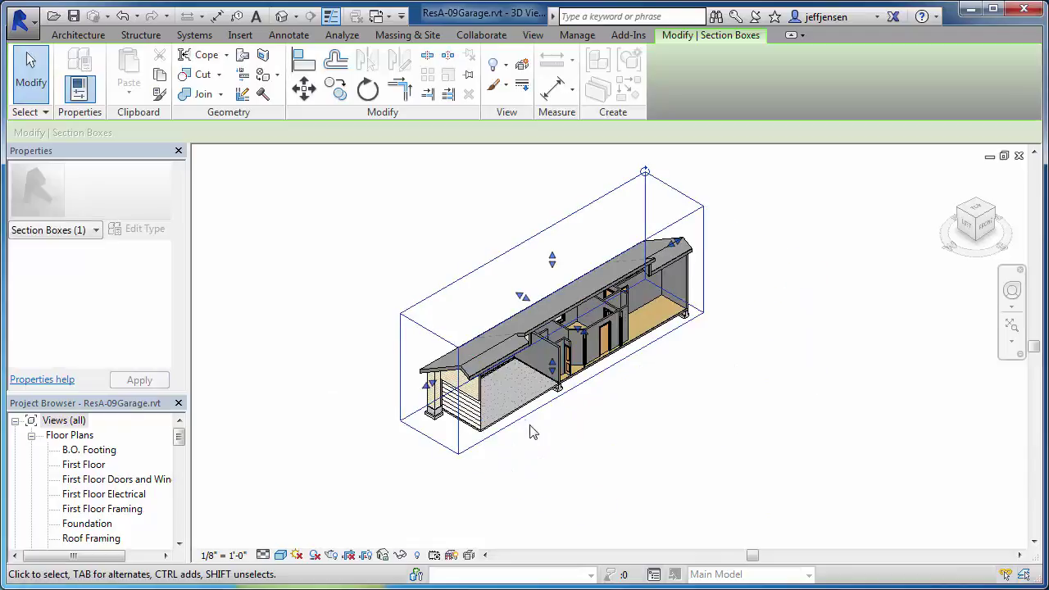
middle_click_drag(502, 445, 475, 426, "shift")
scroll(456, 428, "up", 3)
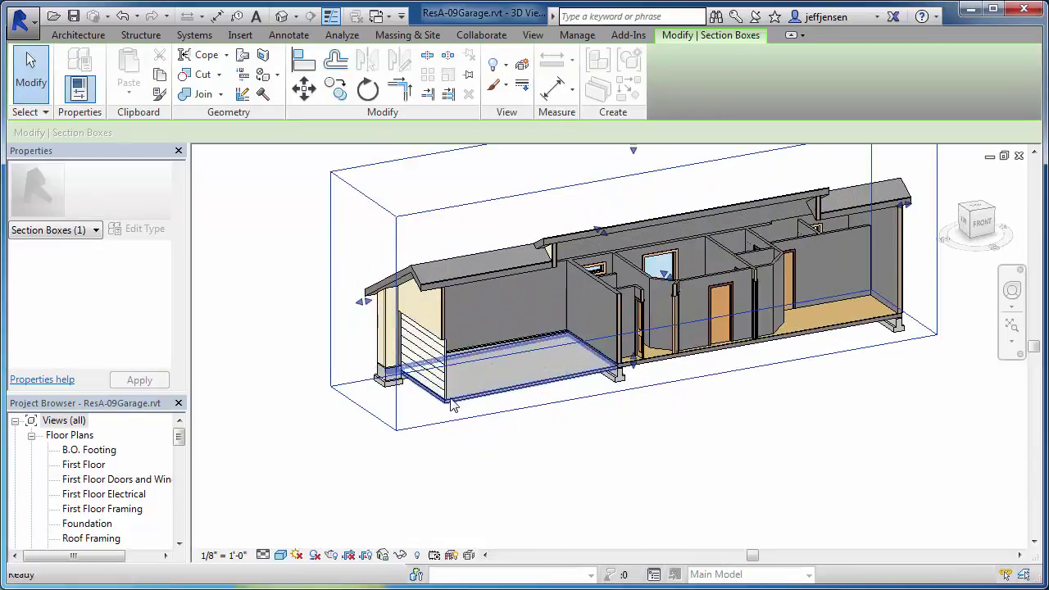
scroll(455, 429, "up", 3)
scroll(447, 426, "up", 2)
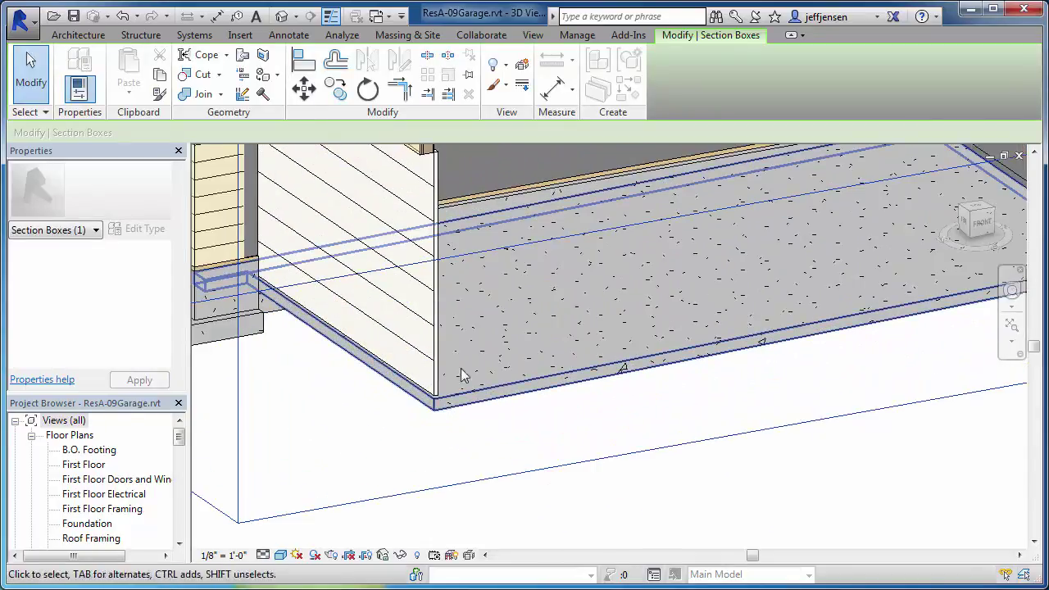
Start sketching a Floor: Structural boundary
left_click(78, 35)
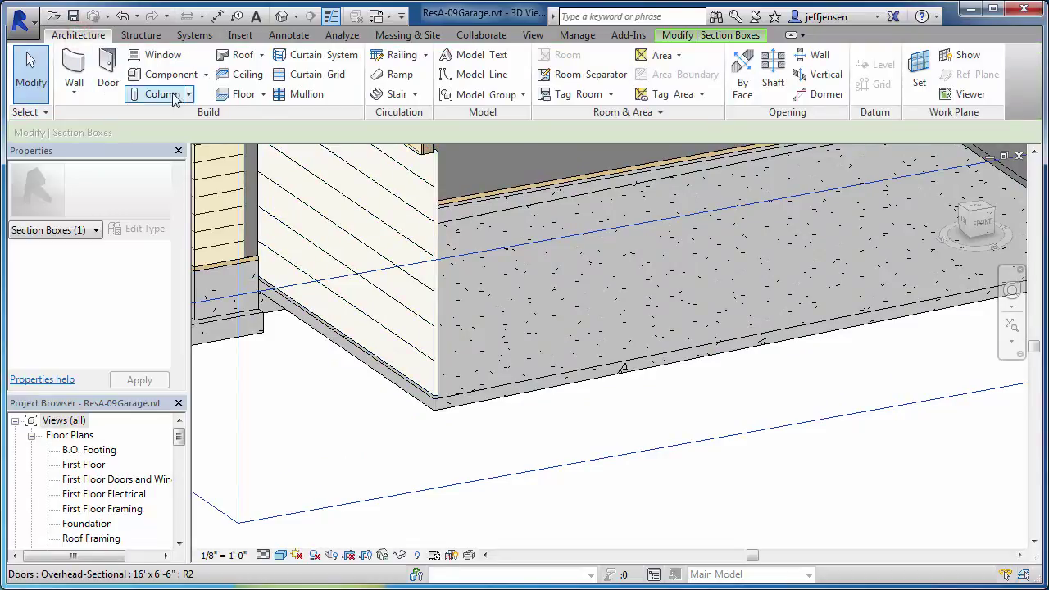
left_click(262, 95)
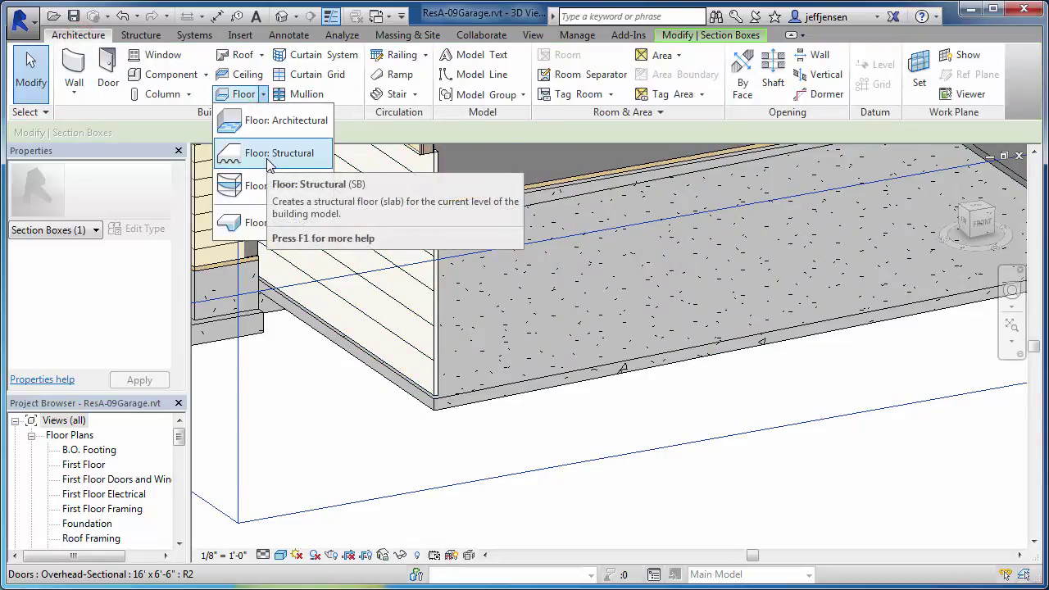
left_click(265, 123)
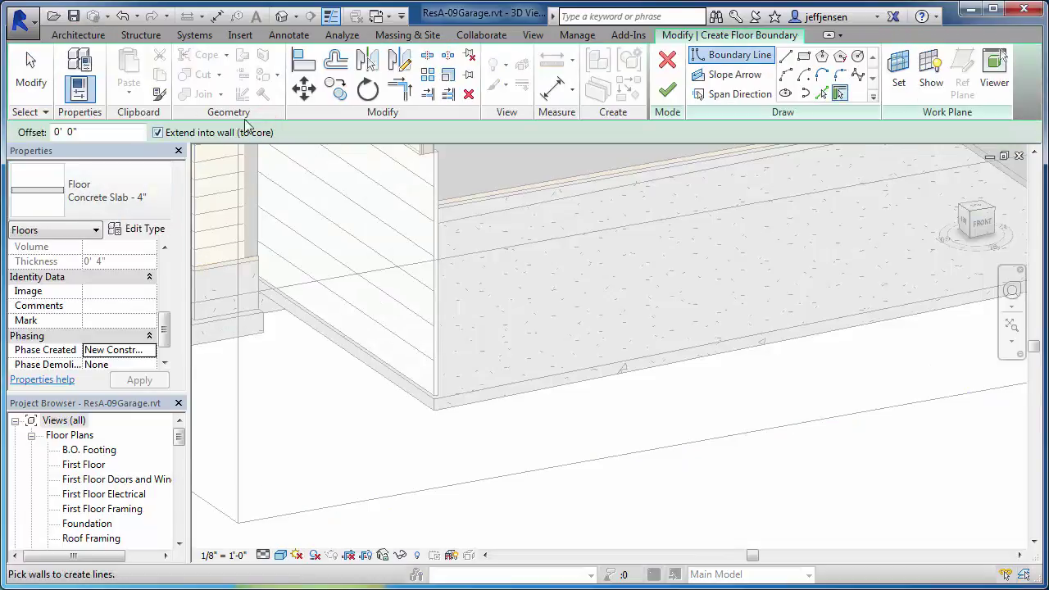
Cancel the floor sketch and place a Thickened 24" x 12" slab edge along the garage floor edge
left_click(667, 59)
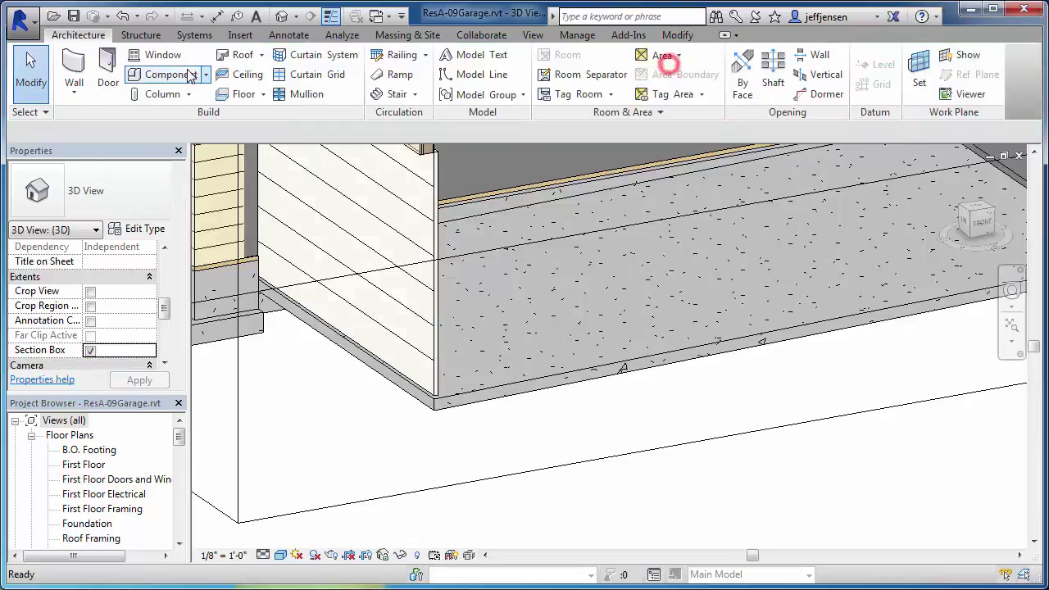
left_click(263, 95)
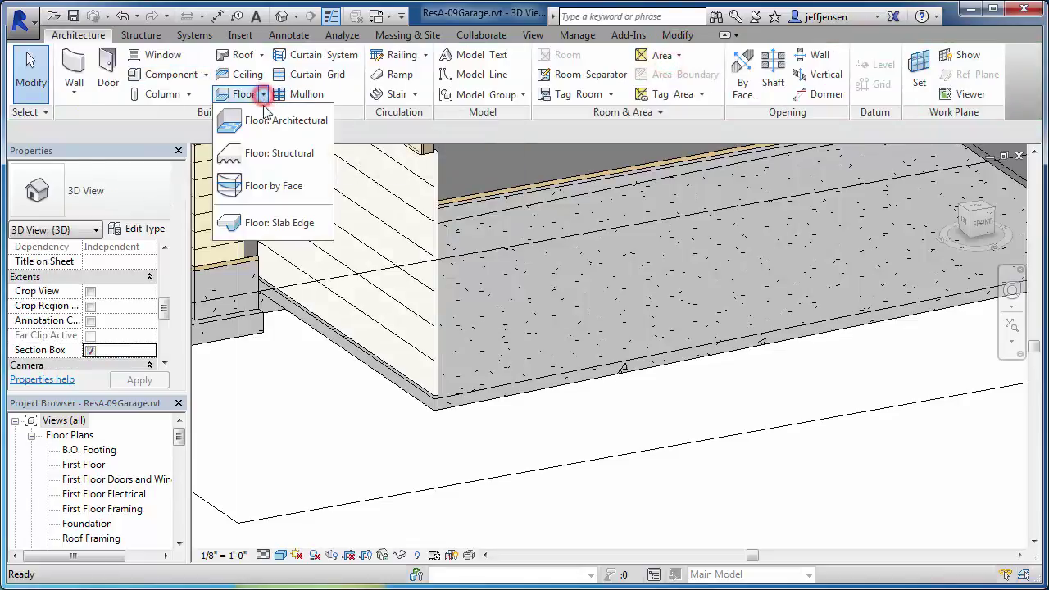
left_click(279, 226)
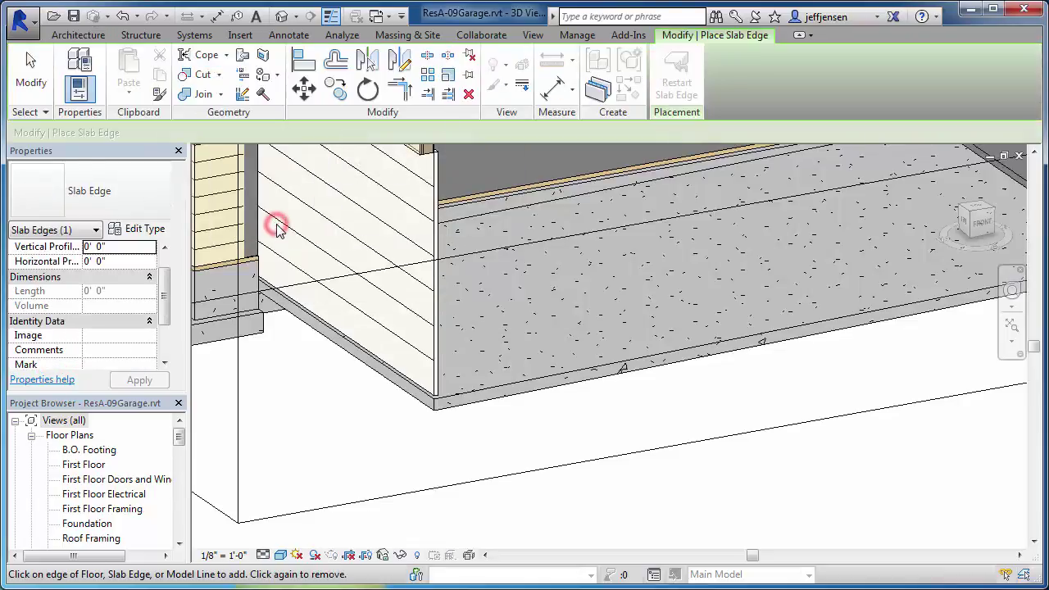
left_click(150, 209)
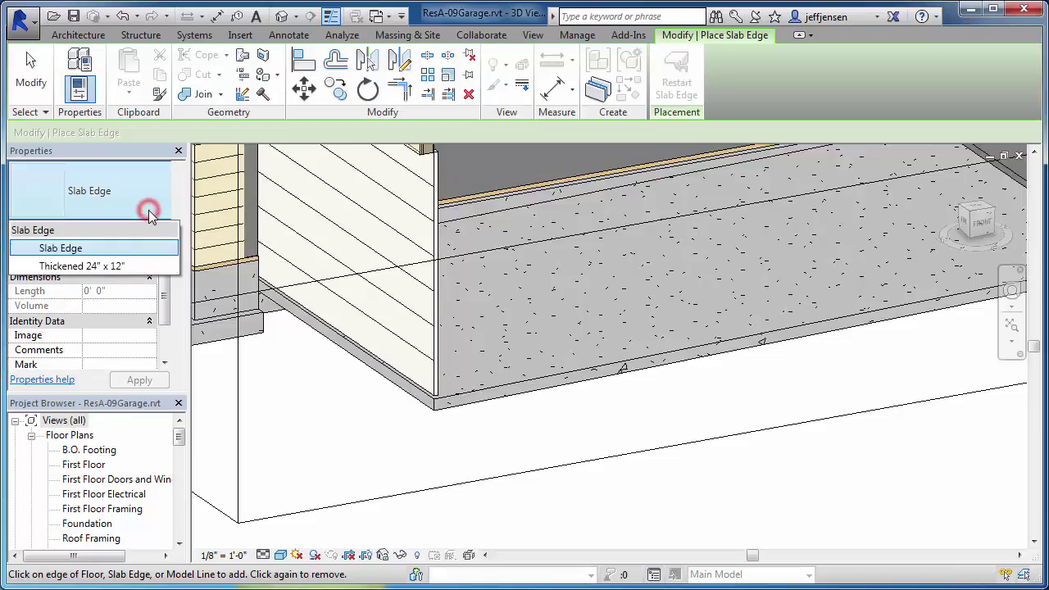
left_click(115, 265)
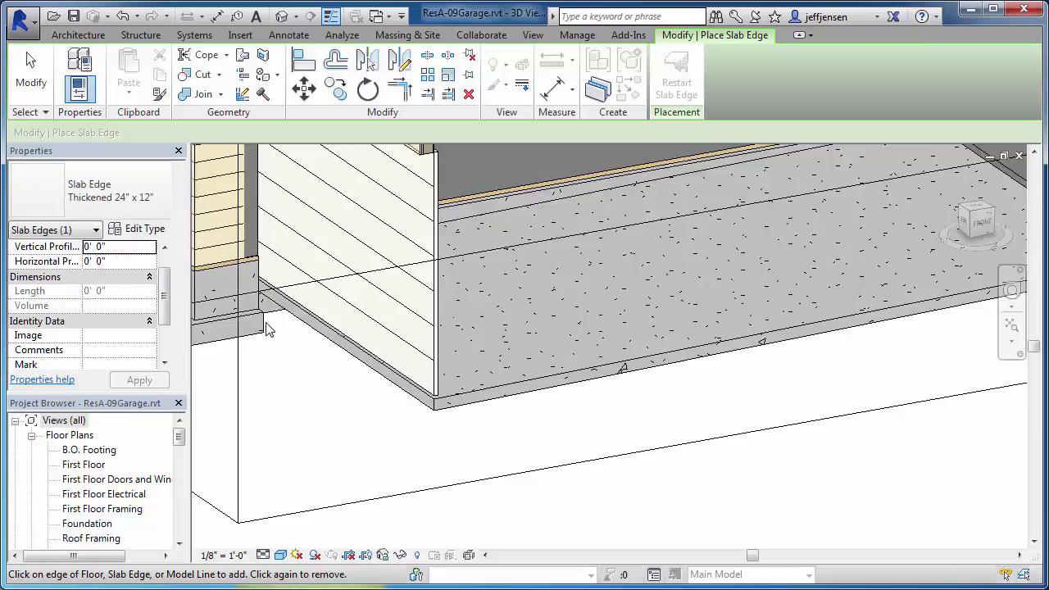
left_click(420, 410)
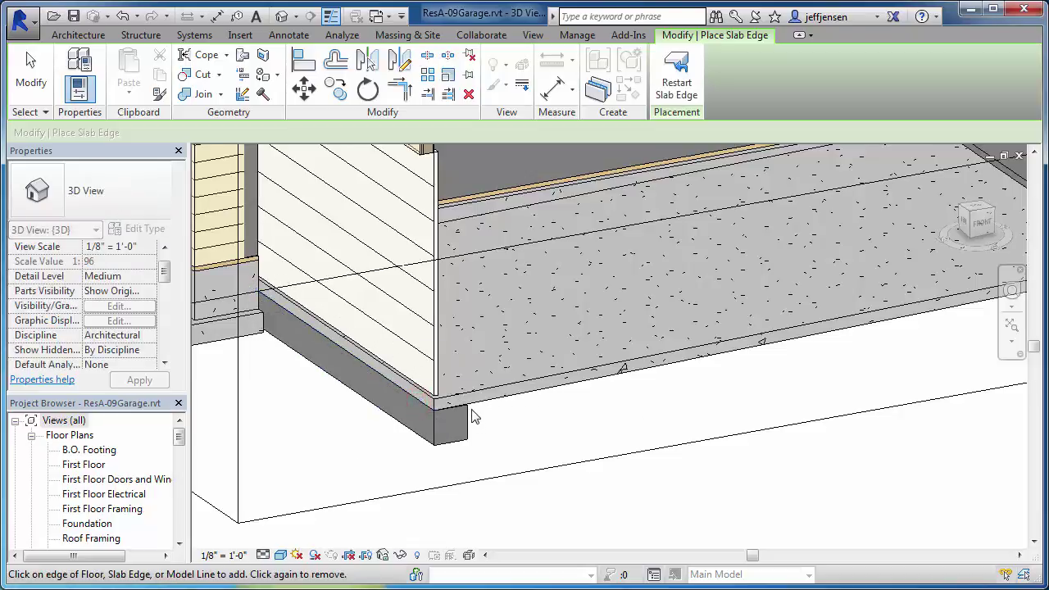
Zoom and orbit to inspect the new thickened footing corner
scroll(473, 416, "up", 3)
scroll(464, 410, "up", 3)
scroll(457, 403, "up", 2)
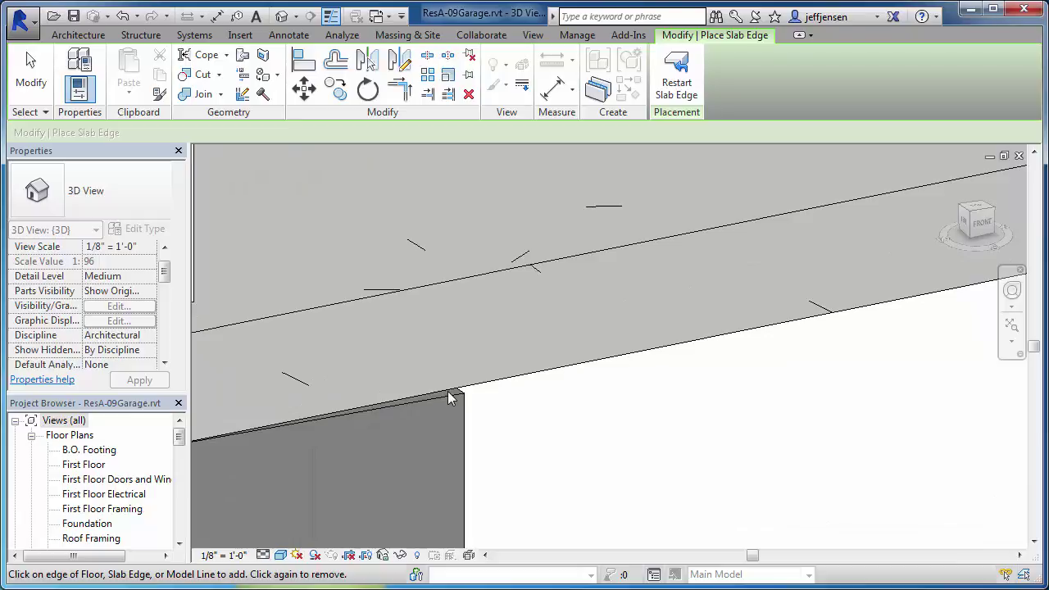
scroll(451, 399, "down", 3)
middle_click_drag(386, 417, 471, 404, "shift")
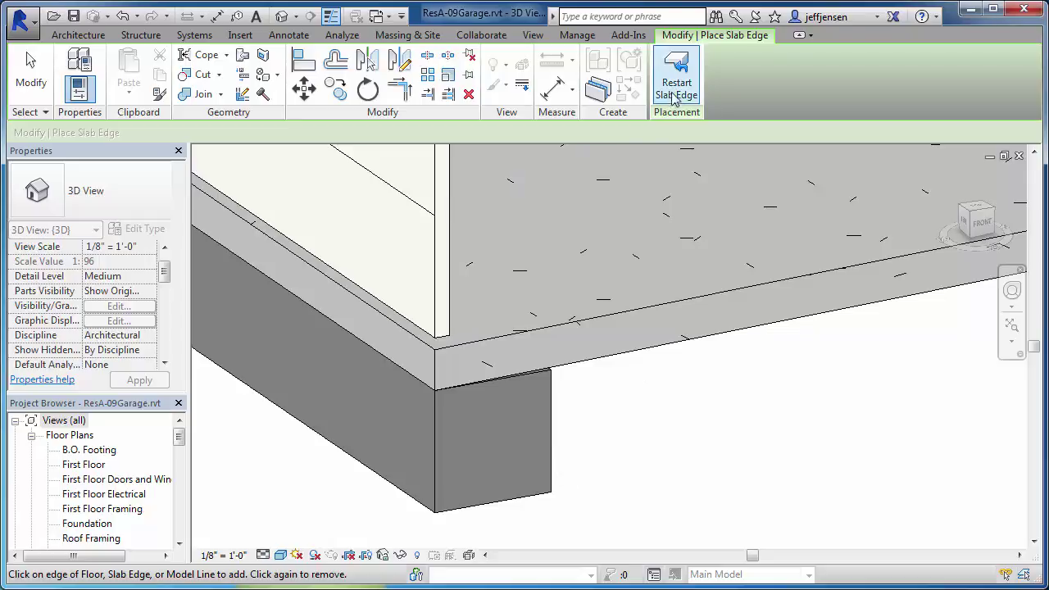
left_click(533, 34)
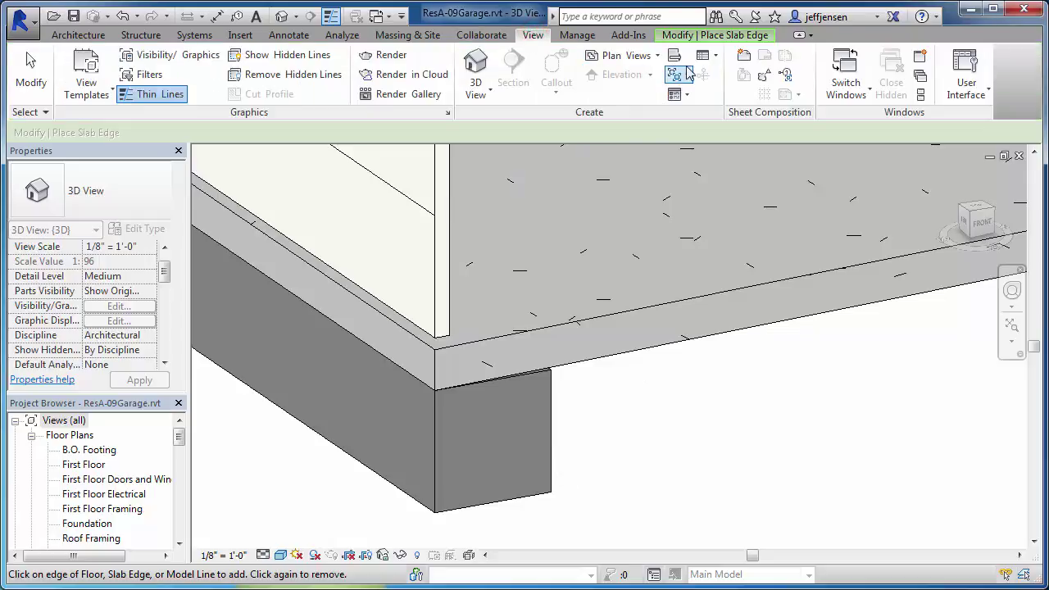
left_click(845, 81)
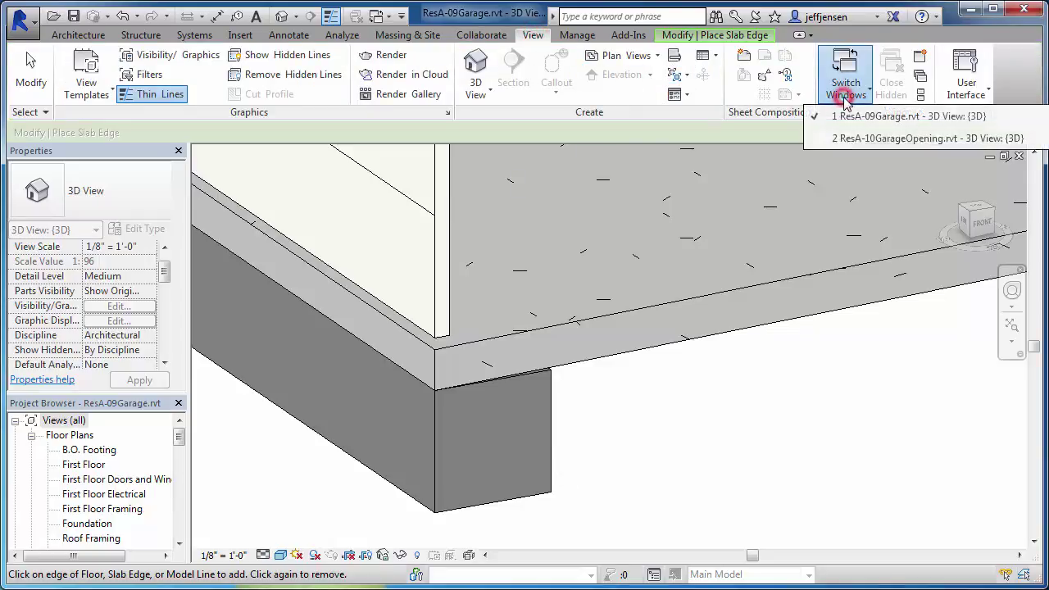
left_click(845, 134)
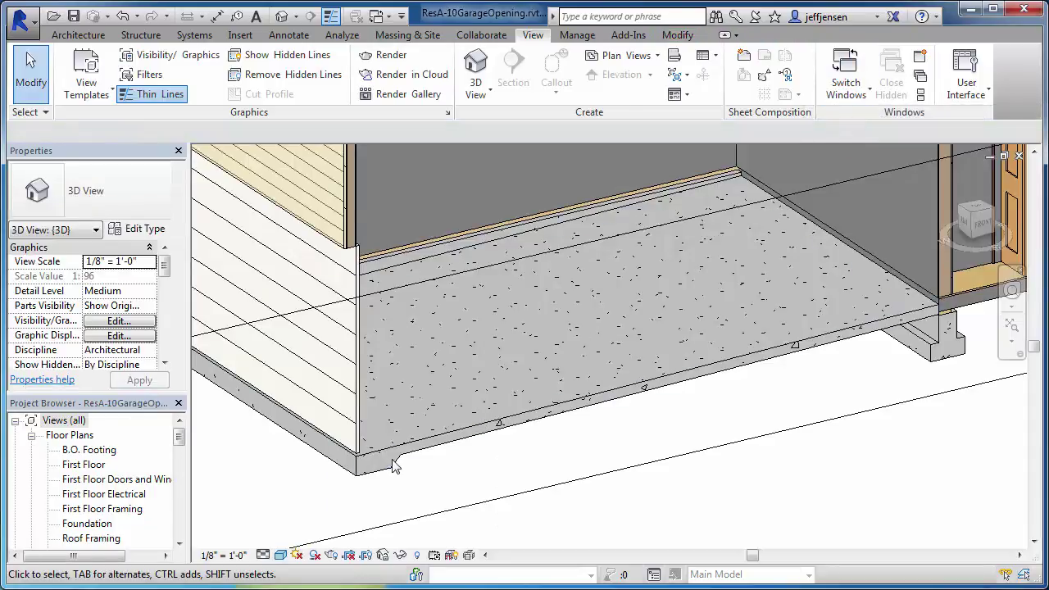
scroll(399, 459, "up", 3)
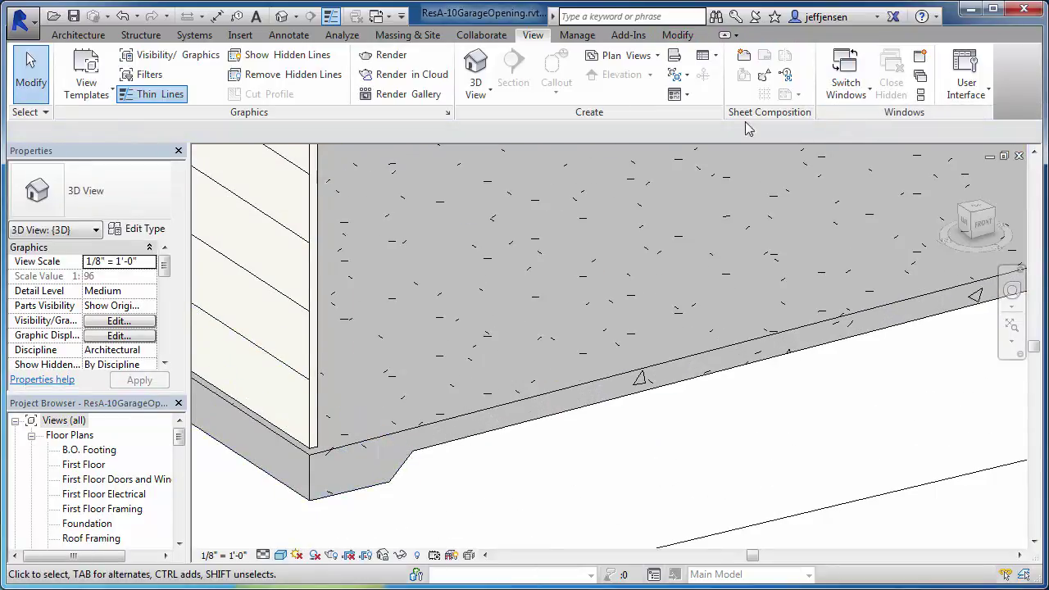
left_click(860, 97)
Back in the ResA-09Garage 3D view, delete the Thickened 24" x 12" slab edge
left_click(853, 112)
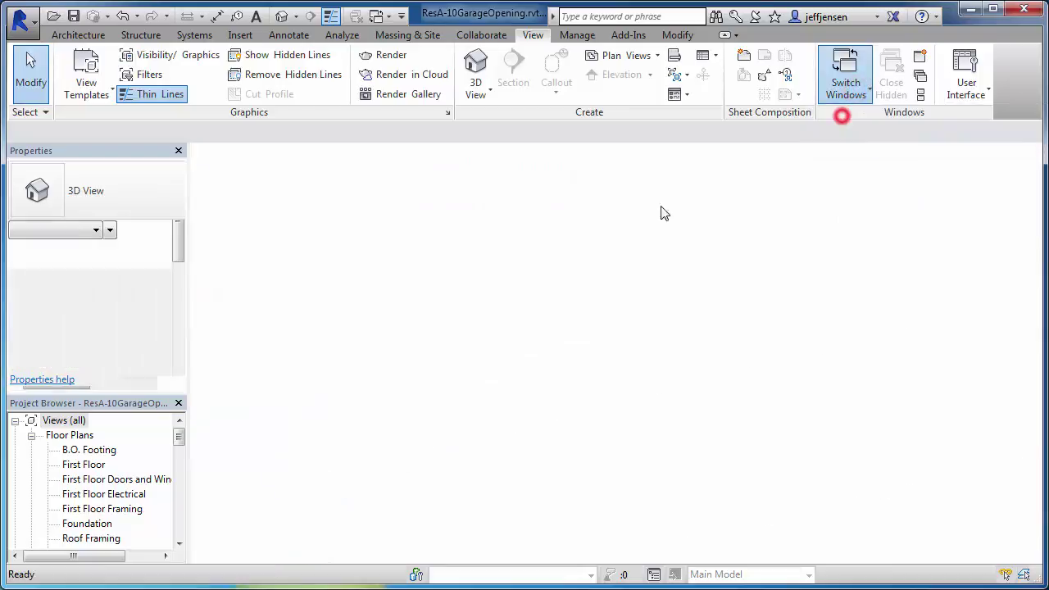
left_click(439, 429)
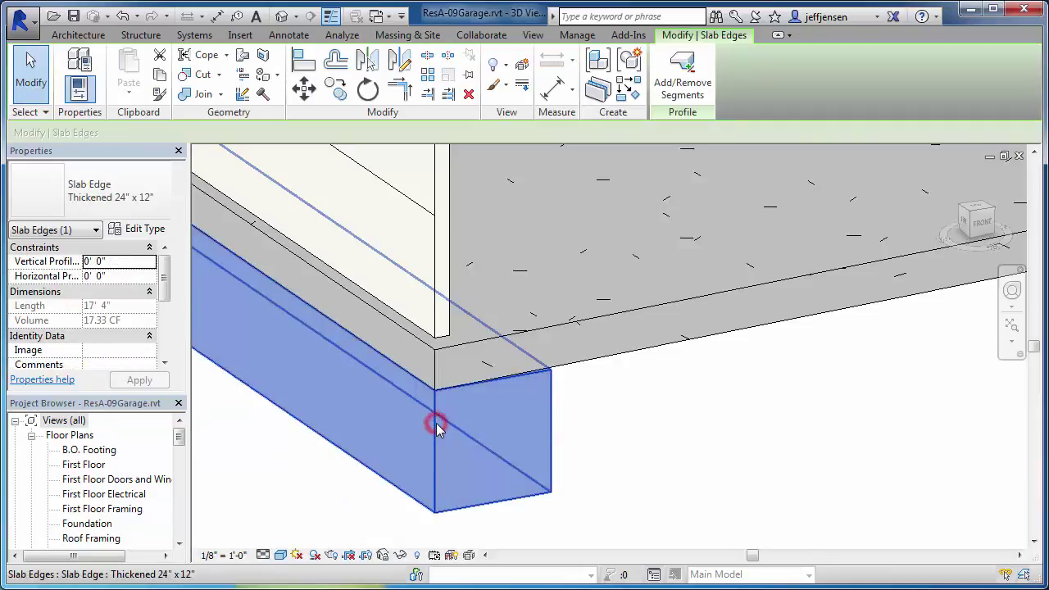
key("Delete")
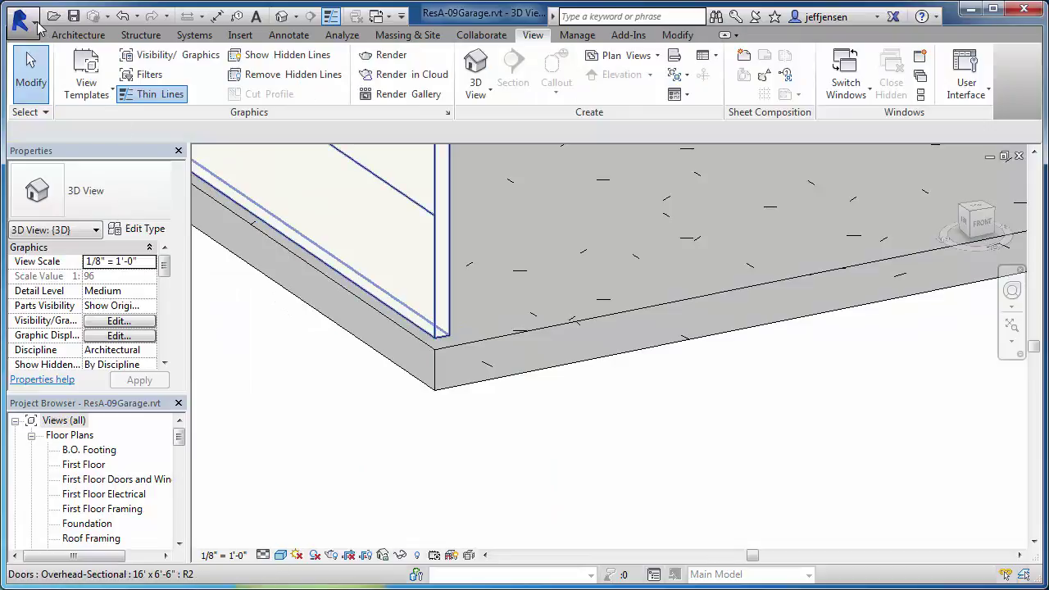
left_click(37, 23)
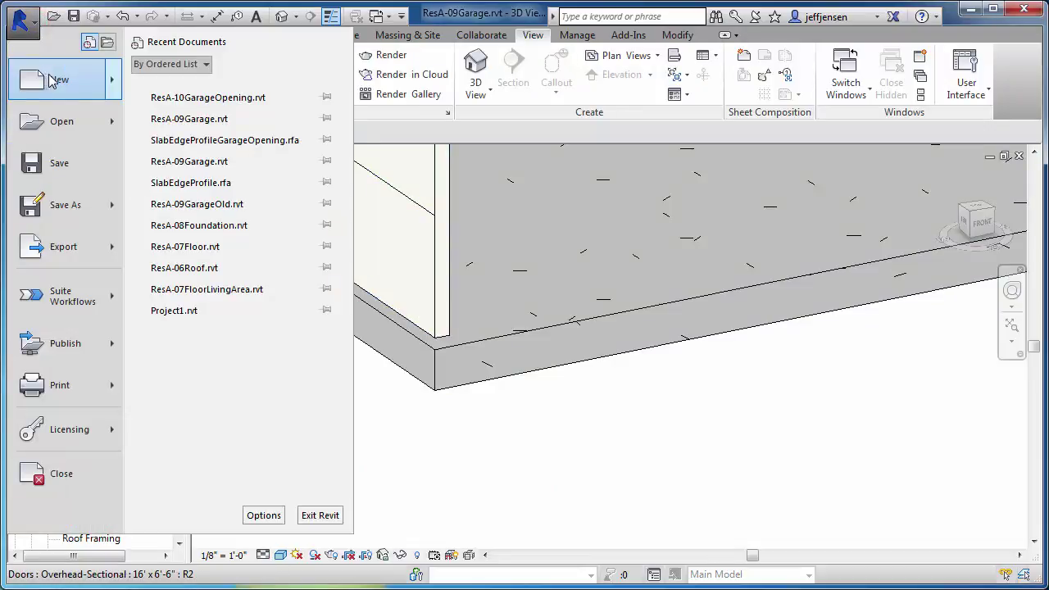
Create a new family from the Profile-Hosted.rft template
left_click(112, 78)
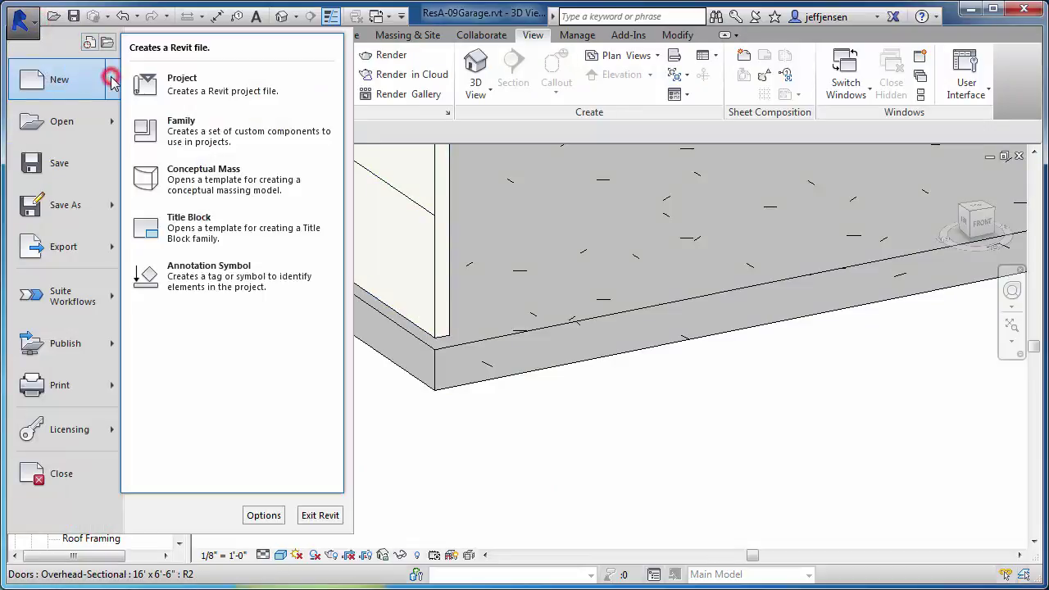
left_click(185, 138)
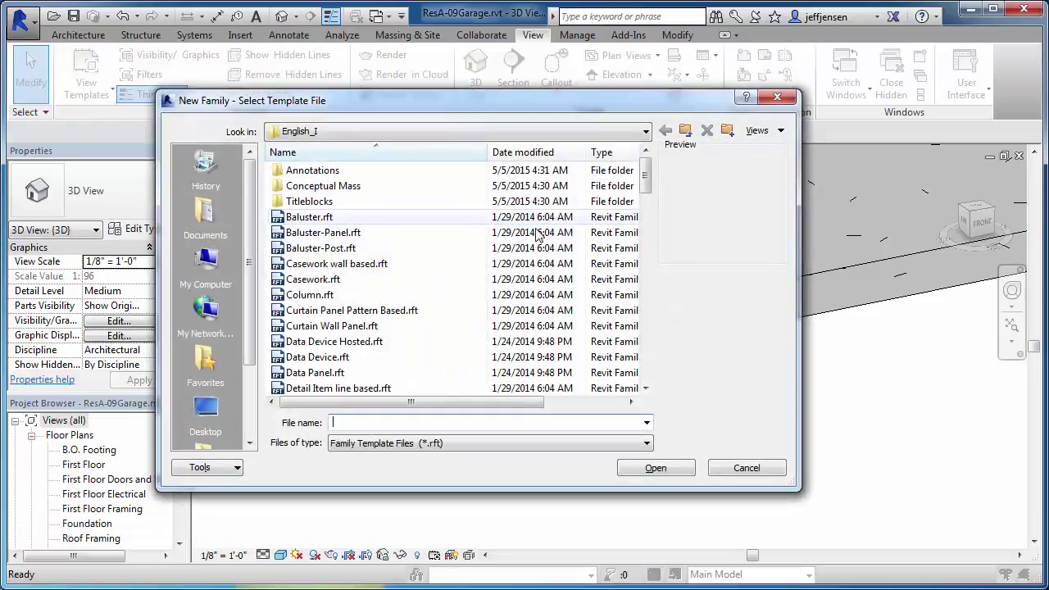
left_click_drag(643, 187, 647, 304)
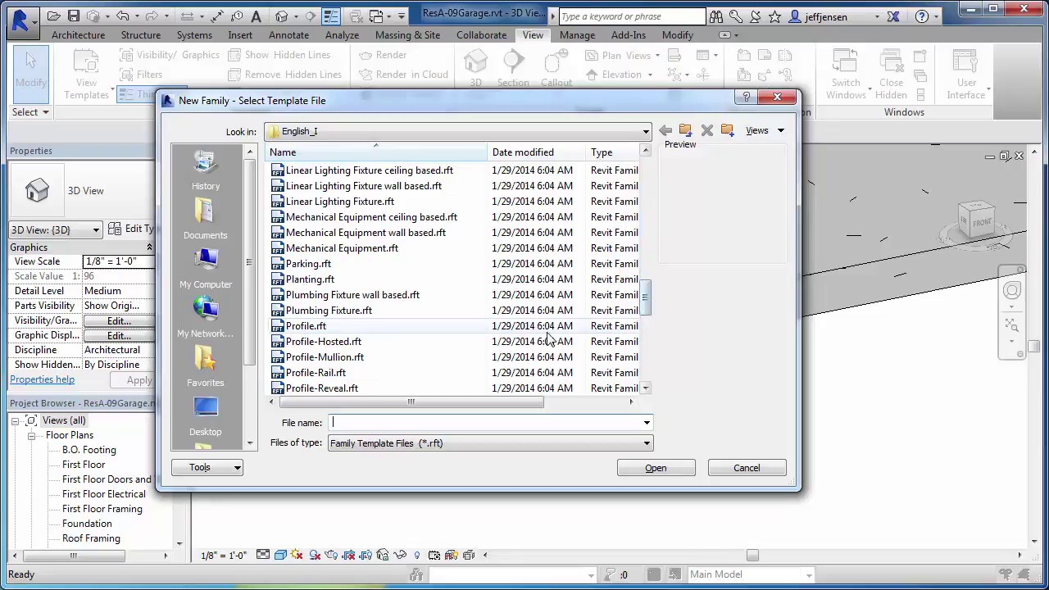
left_click(337, 341)
left_click(645, 465)
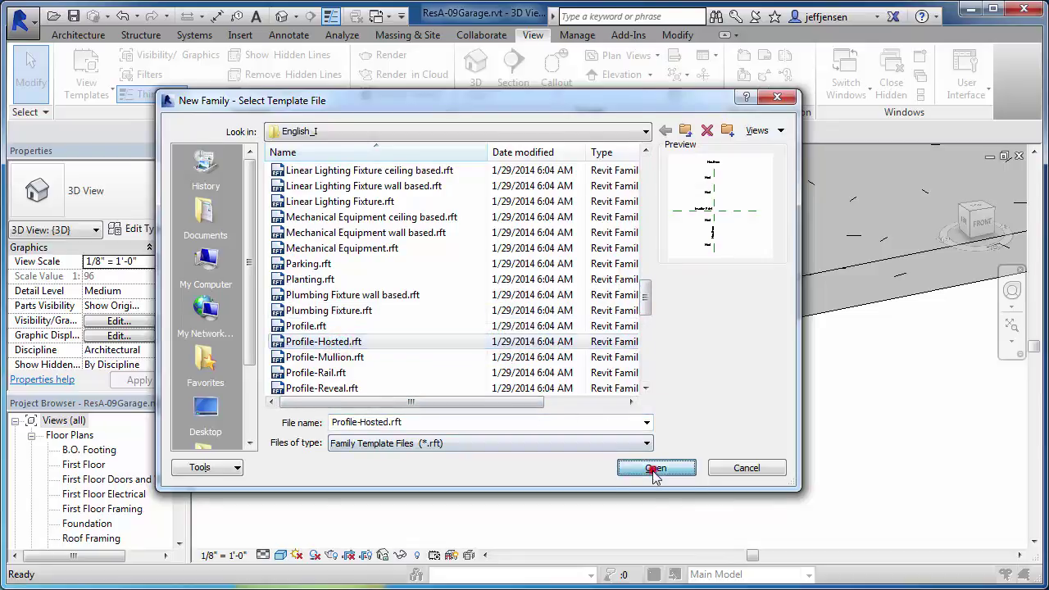
scroll(586, 374, "up", 2)
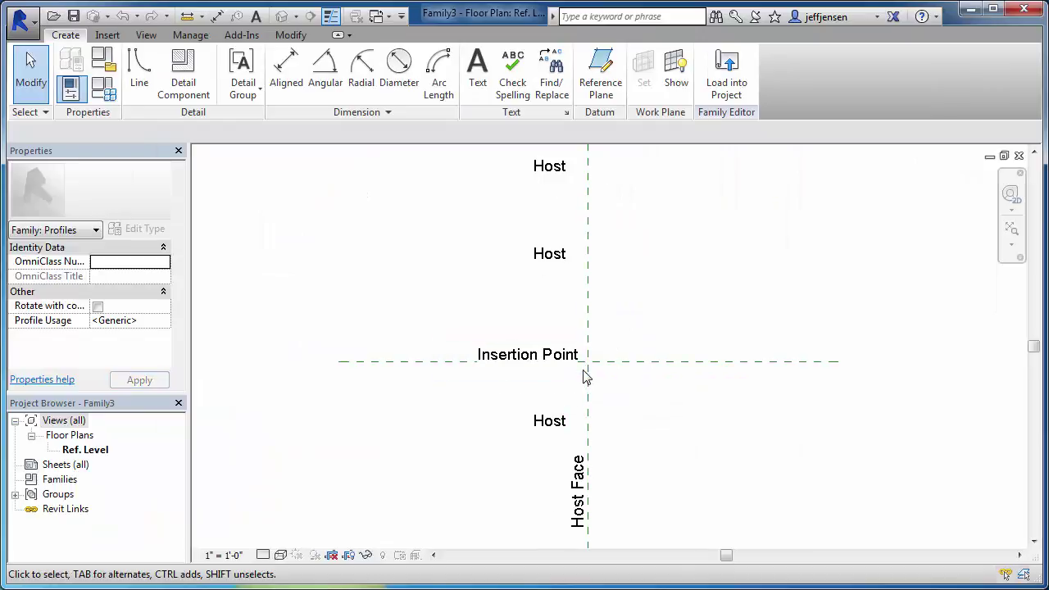
scroll(585, 375, "up", 2)
middle_click_drag(585, 374, 595, 314)
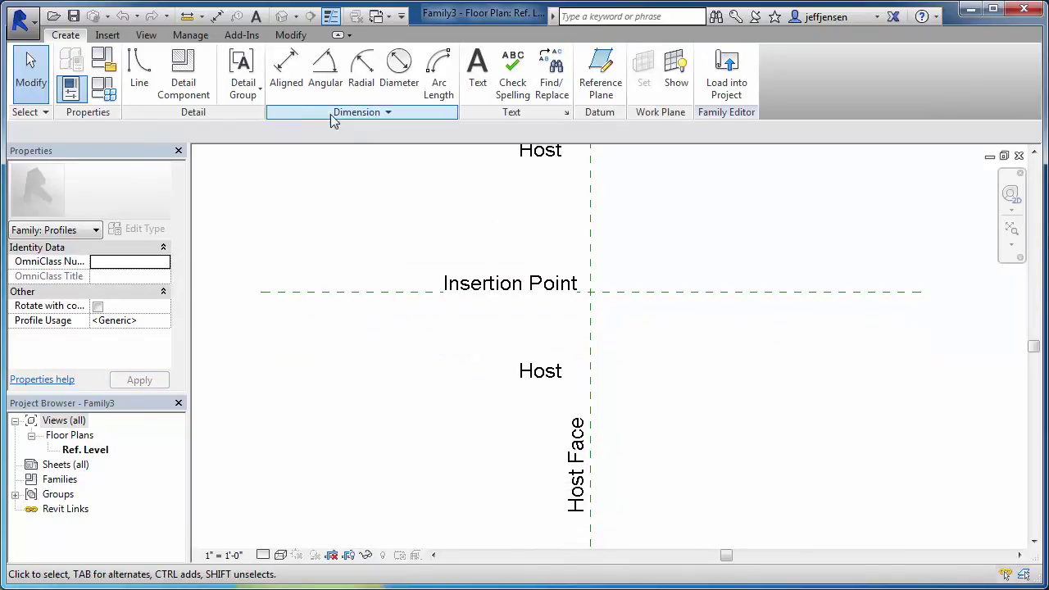
left_click(140, 73)
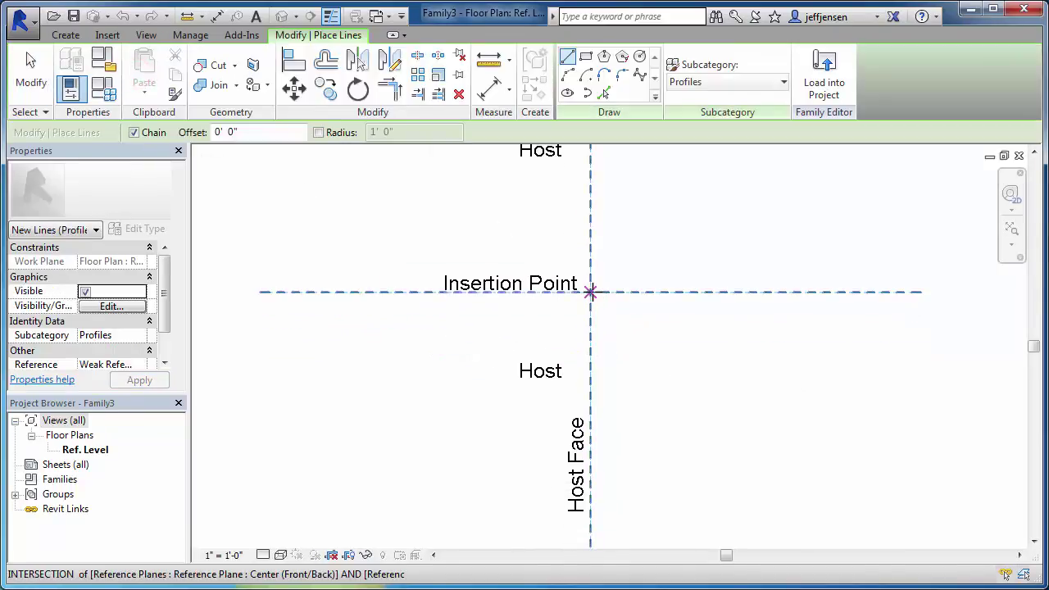
left_click(590, 291)
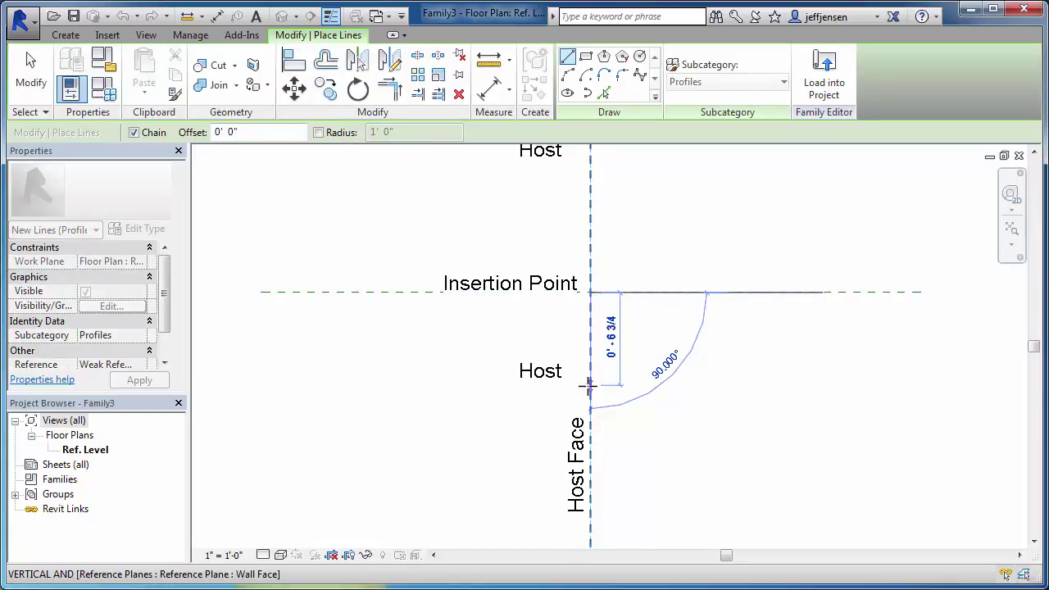
type("4")
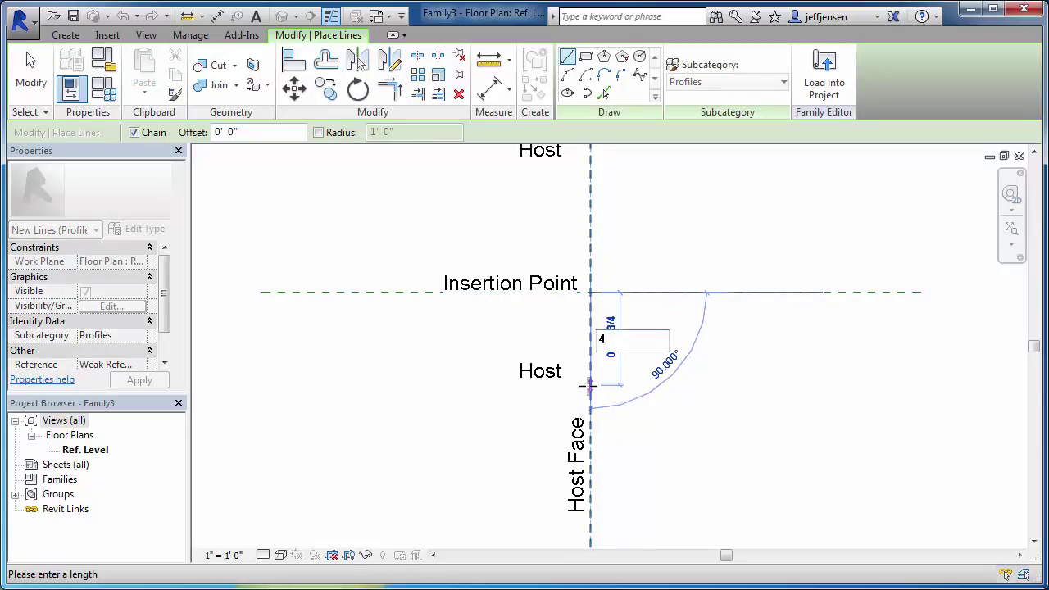
key("Return")
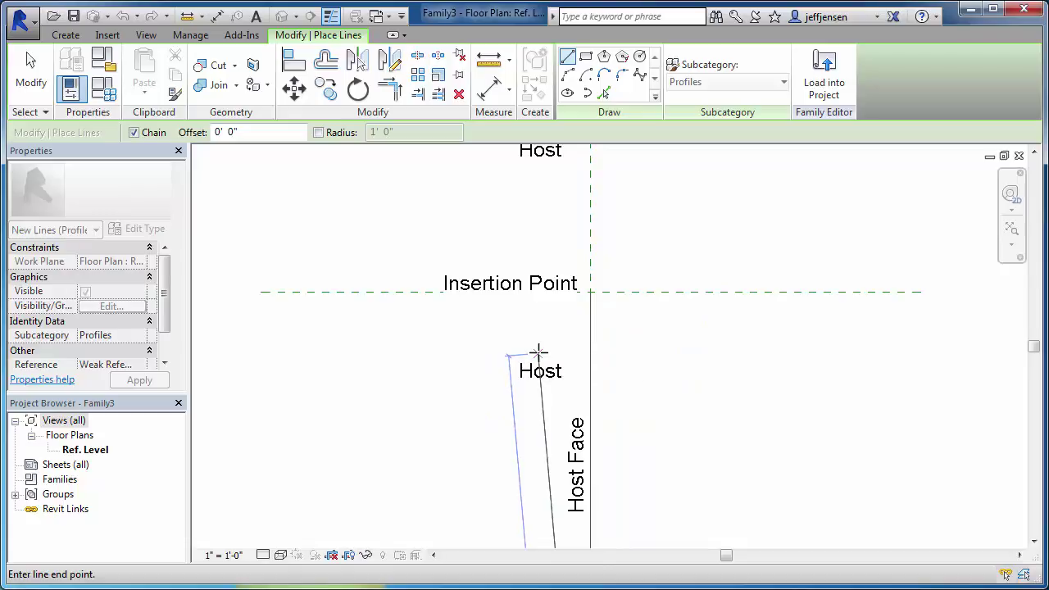
key("Escape")
key("Escape")
left_click(590, 361)
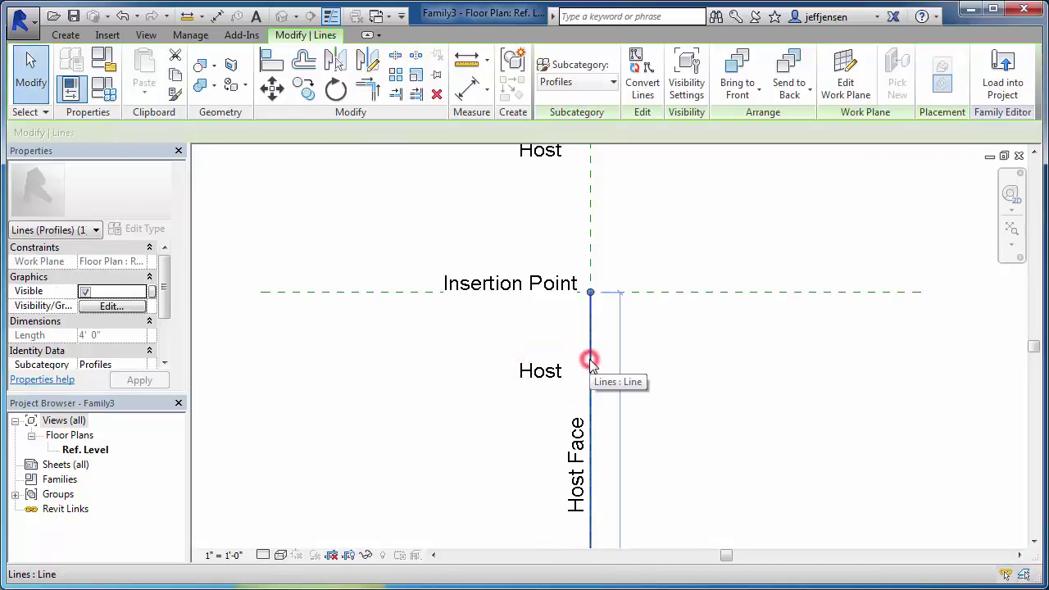
key("Delete")
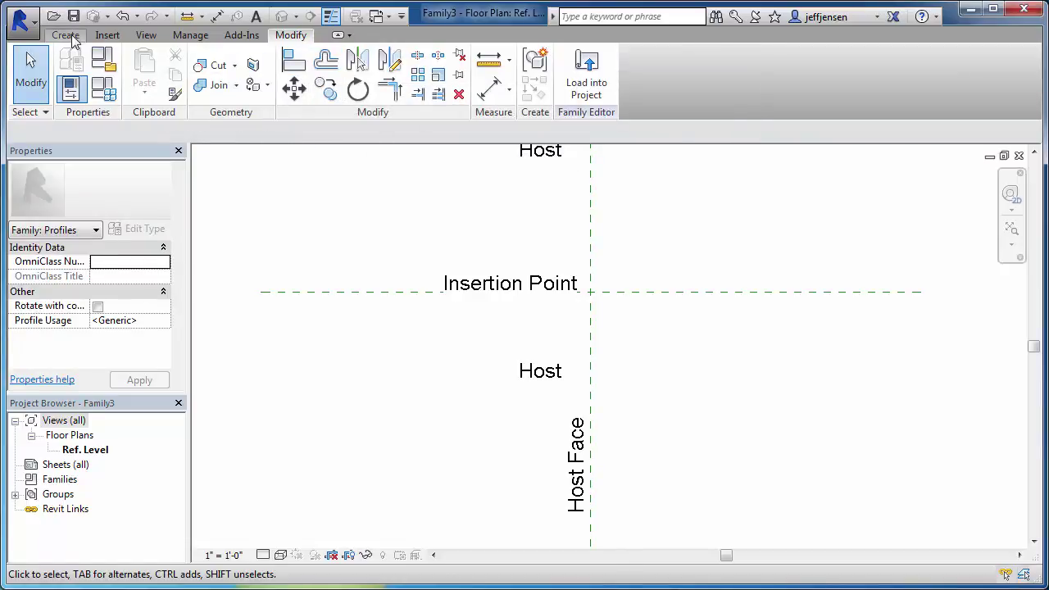
Draw profile lines from the Insertion Point: a 4 vertical segment, 15" bottom edge and angled edge
left_click(72, 37)
left_click(140, 69)
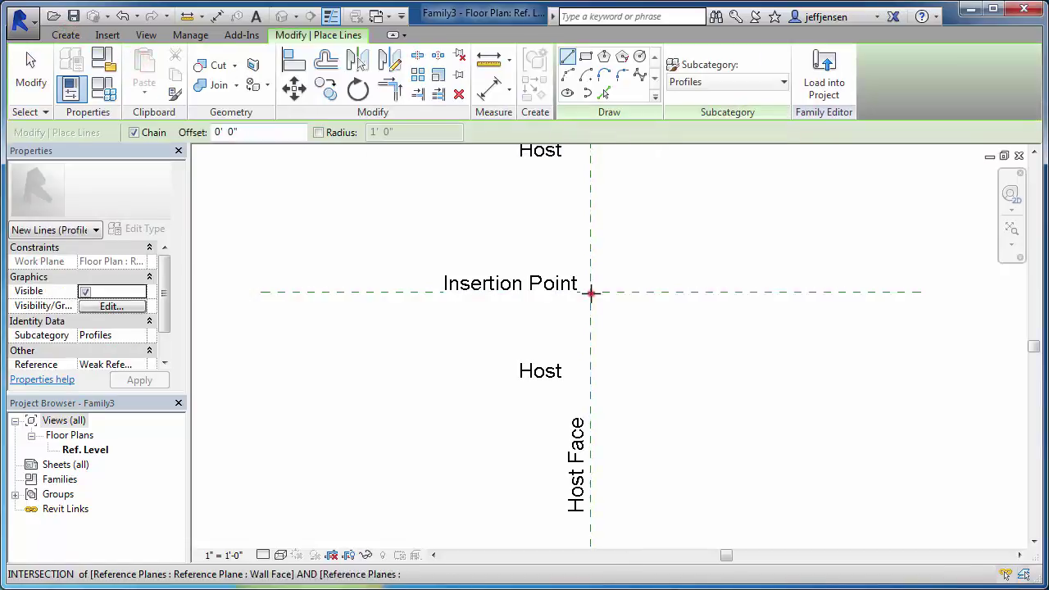
left_click(591, 293)
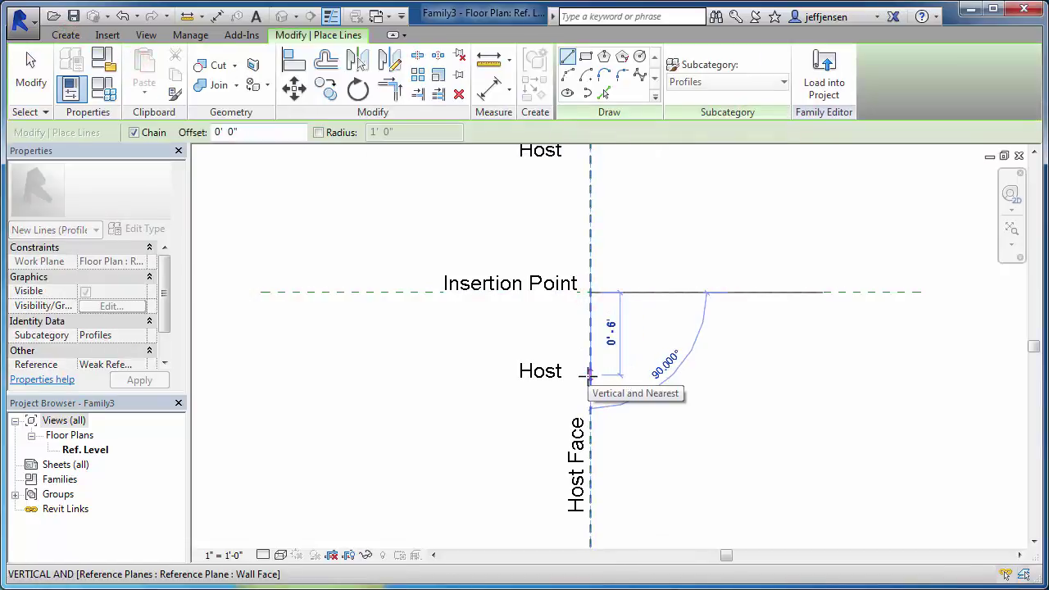
type("4")
key("Return")
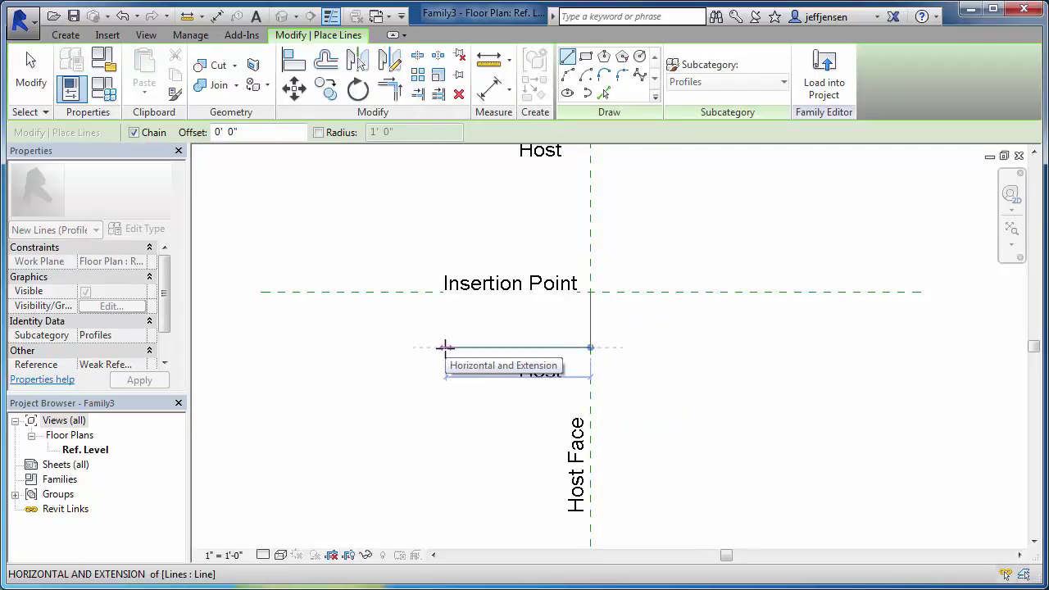
type("15\"")
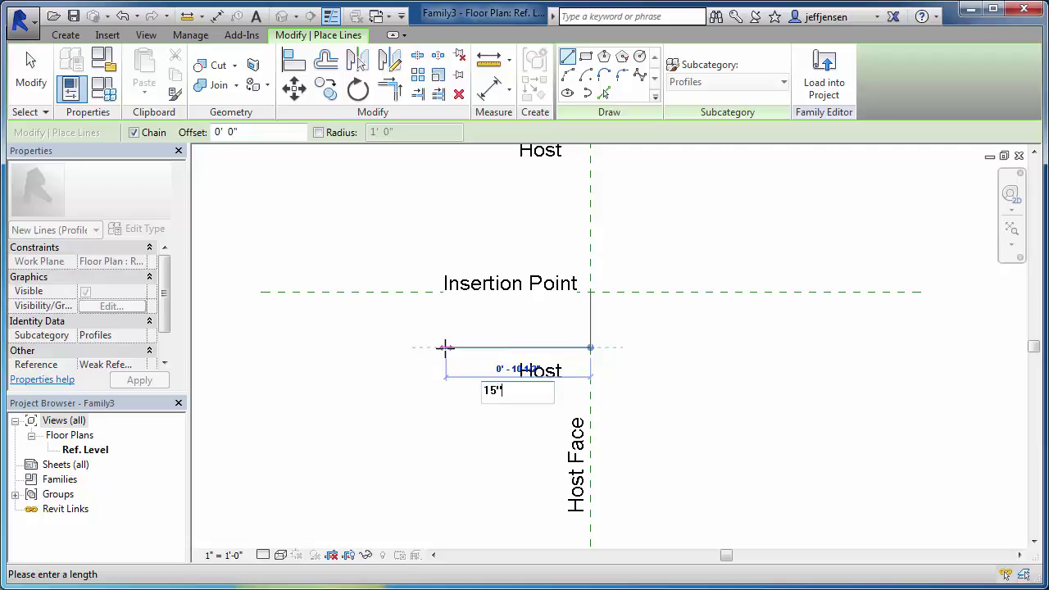
key("Return")
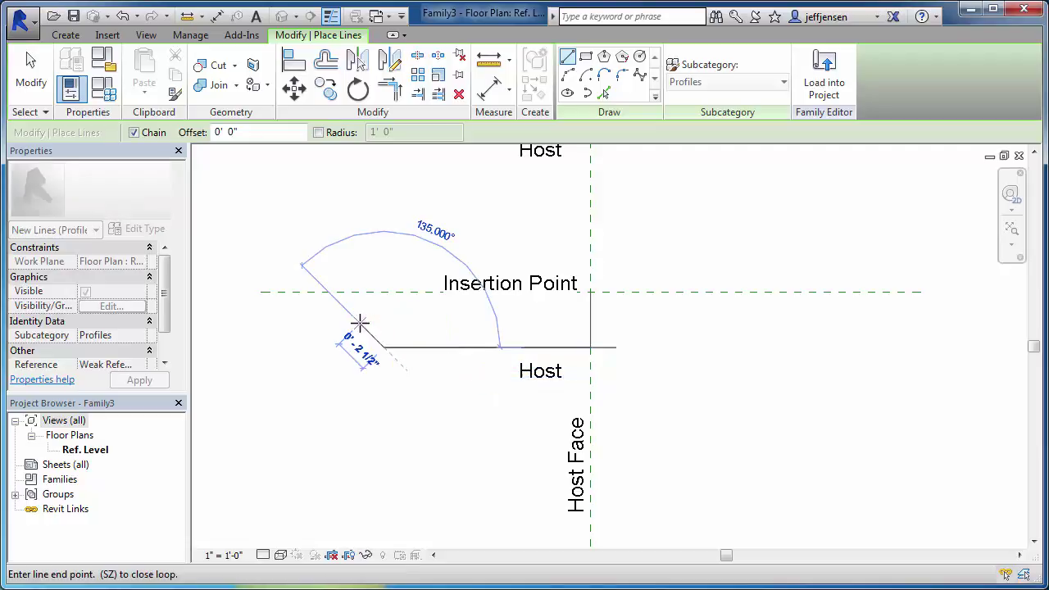
left_click(276, 240)
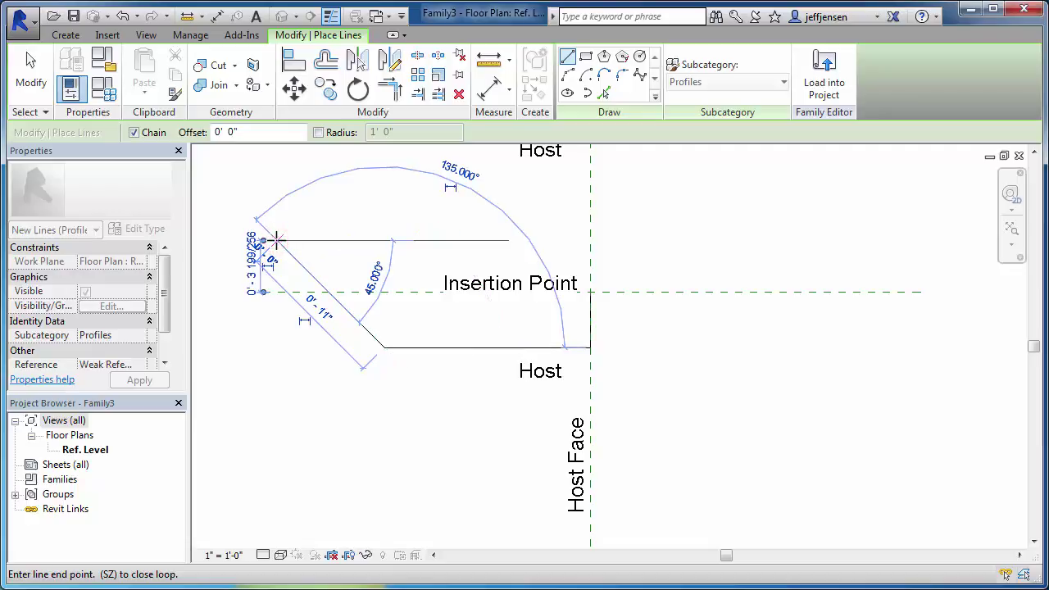
key("Escape")
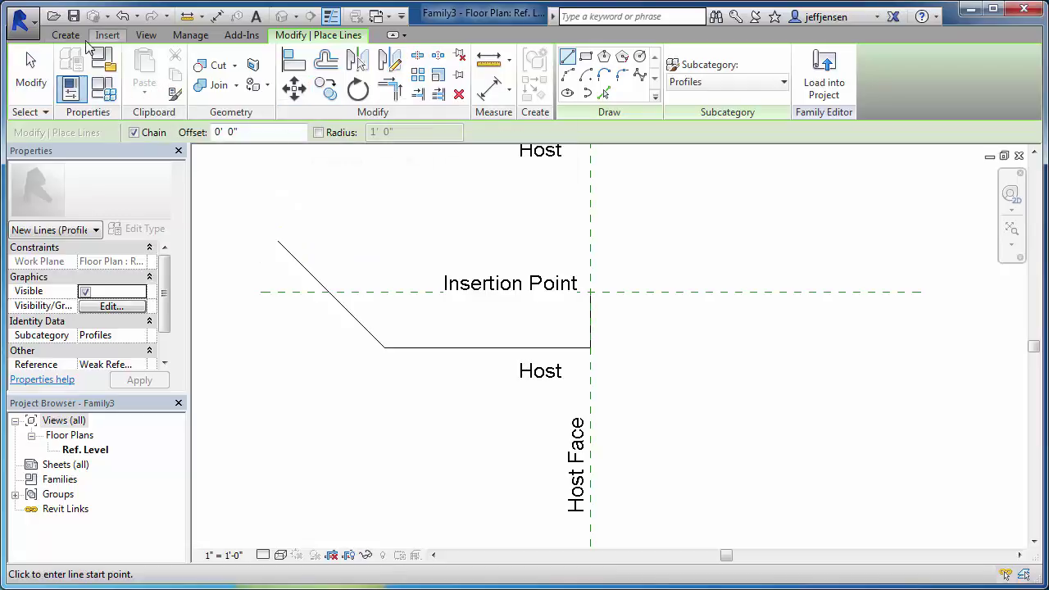
Draw a 2' top line and a short vertical segment back to the host face endpoint
left_click(66, 34)
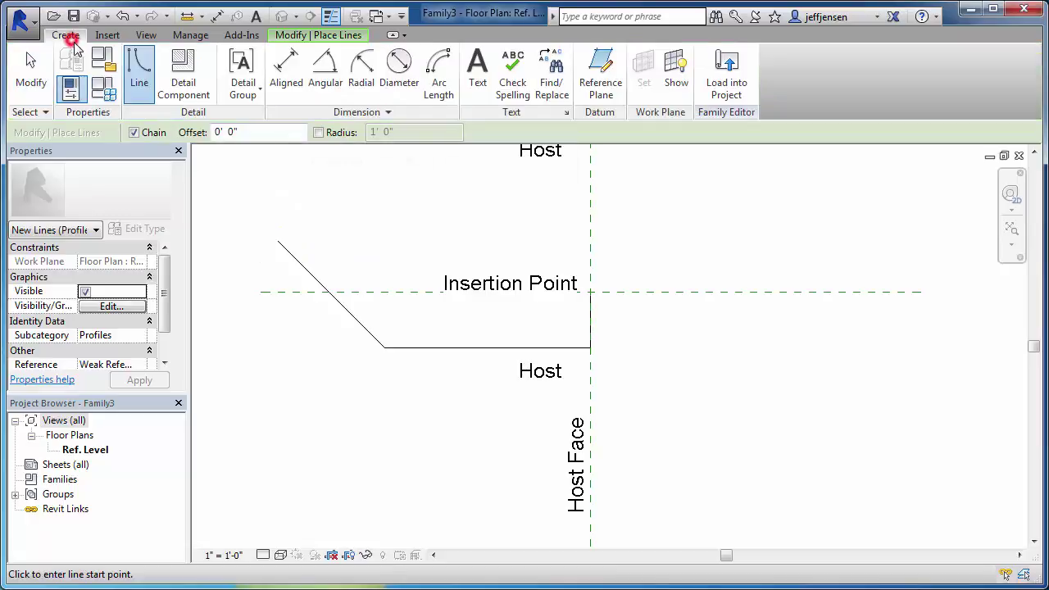
left_click(591, 292)
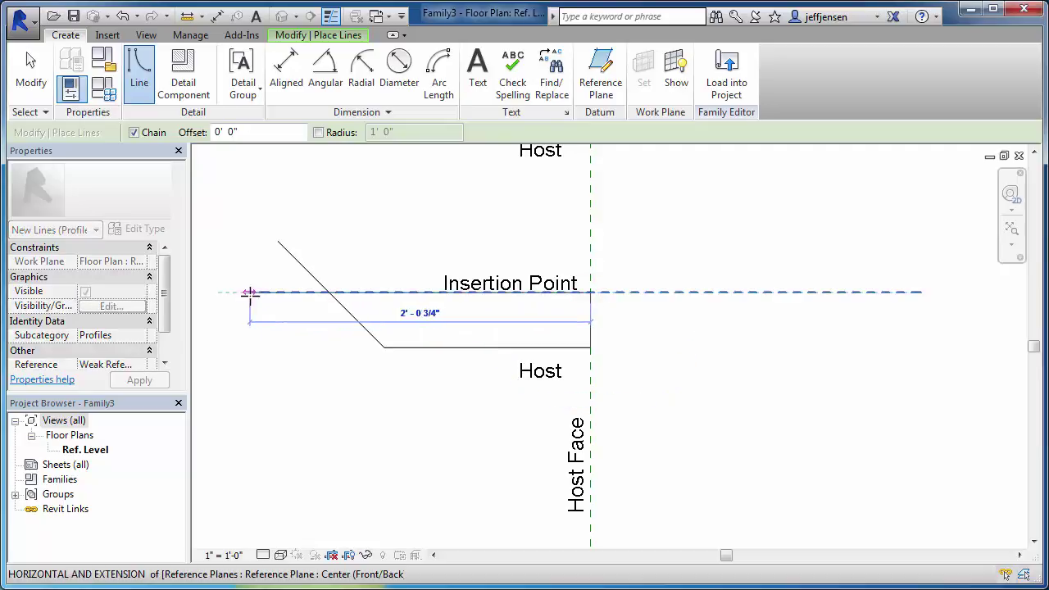
type("2'")
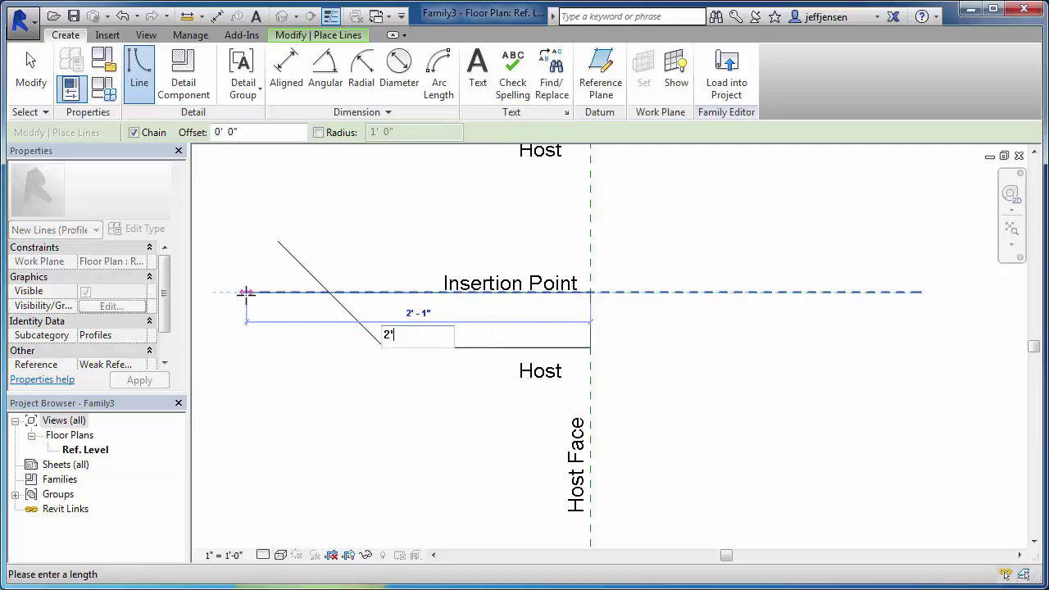
key("Return")
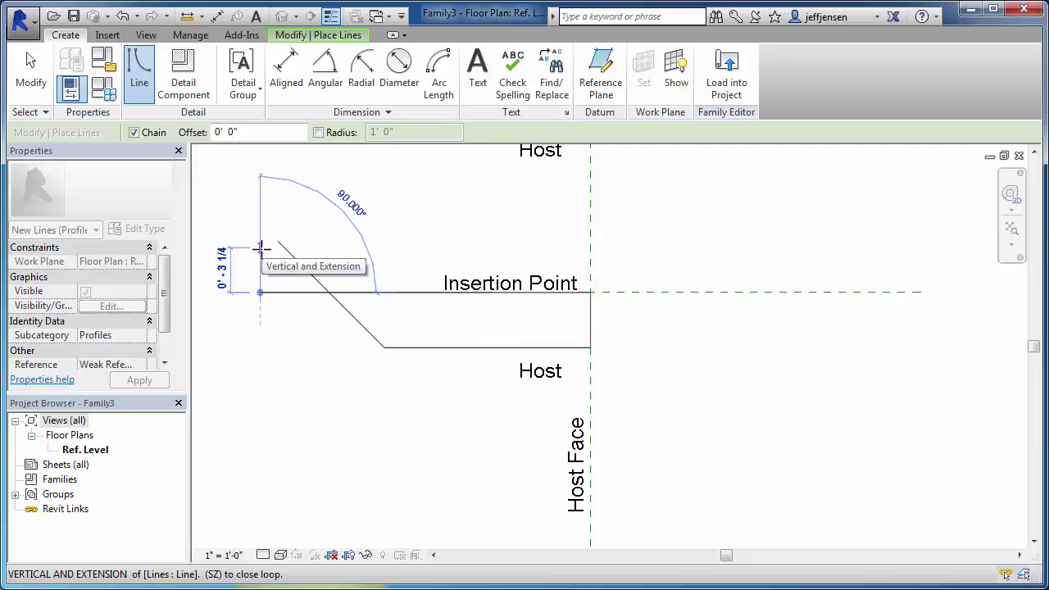
type("1")
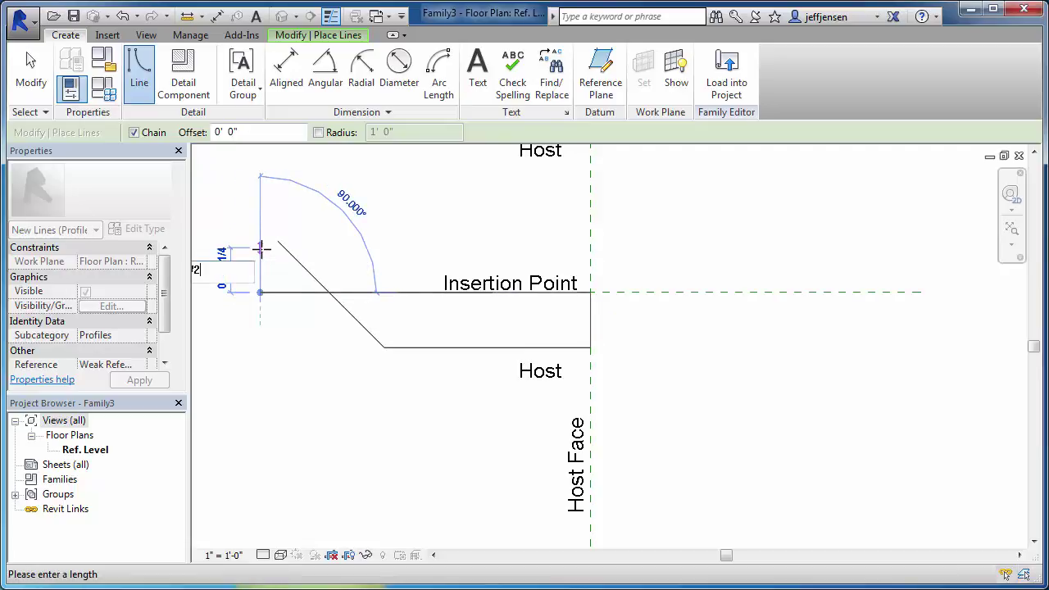
key("Return")
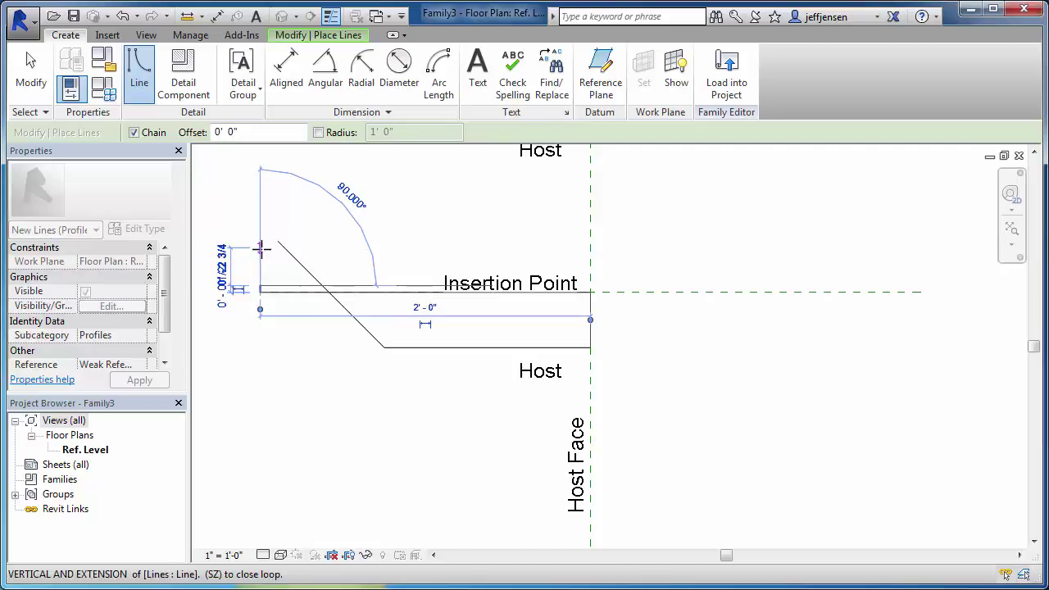
left_click(261, 249)
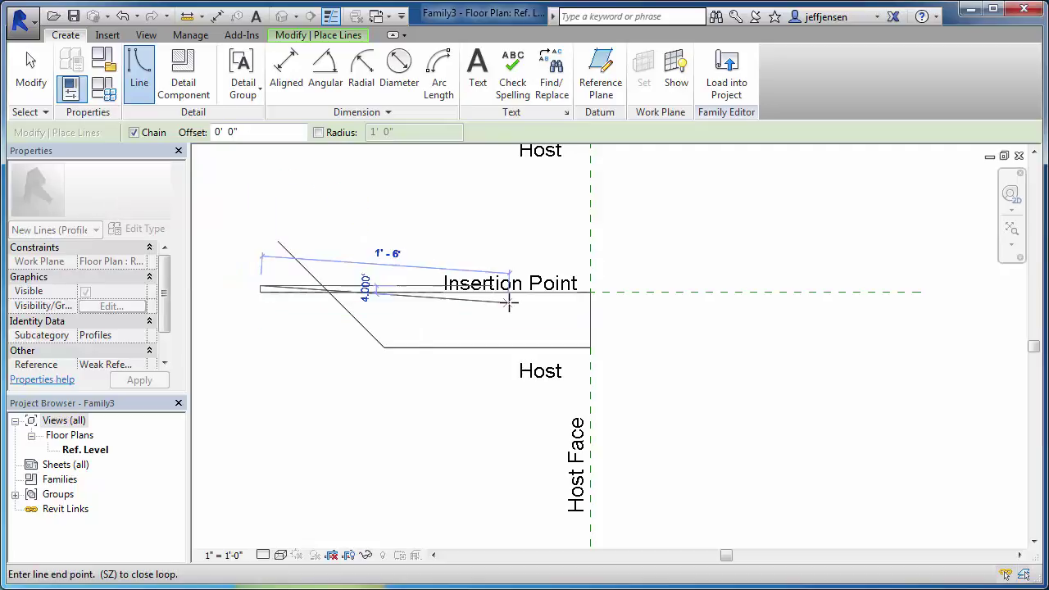
left_click(591, 292)
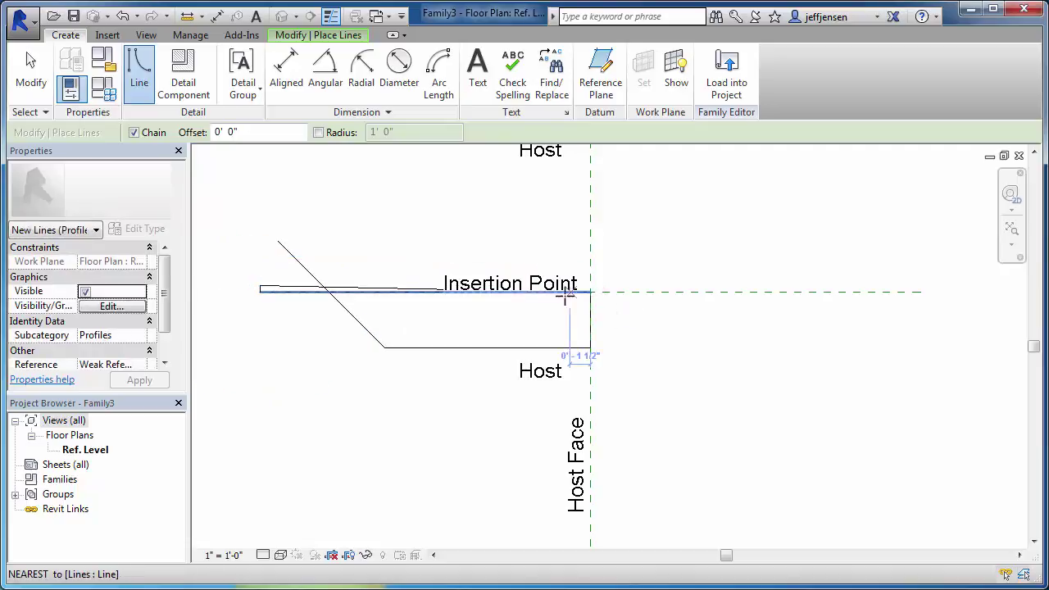
key("Escape")
key("Escape")
scroll(335, 298, "up", 3)
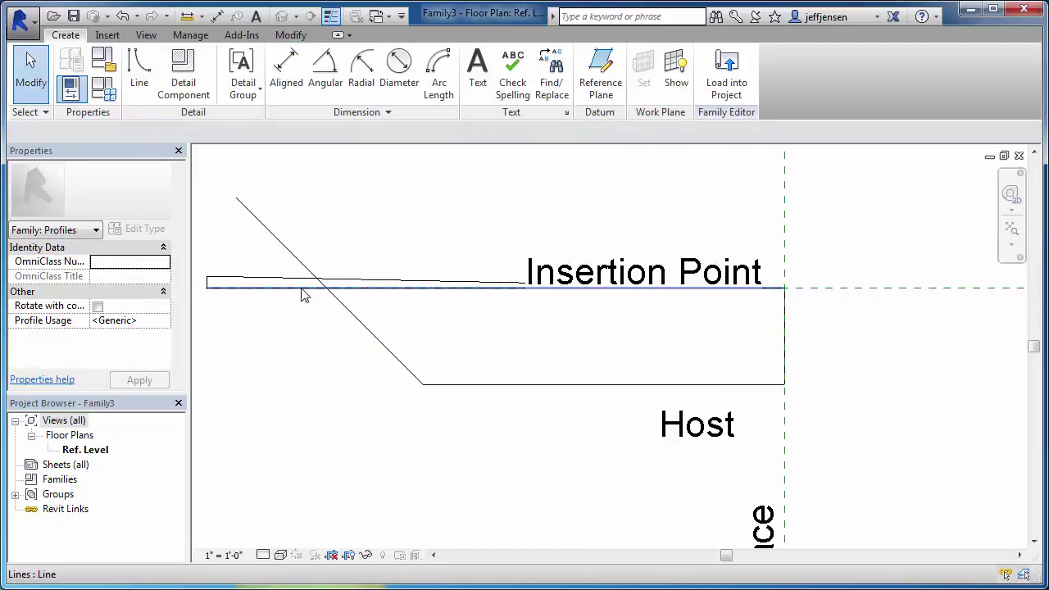
Delete the unwanted horizontal line and the short leftover line
left_click(302, 294)
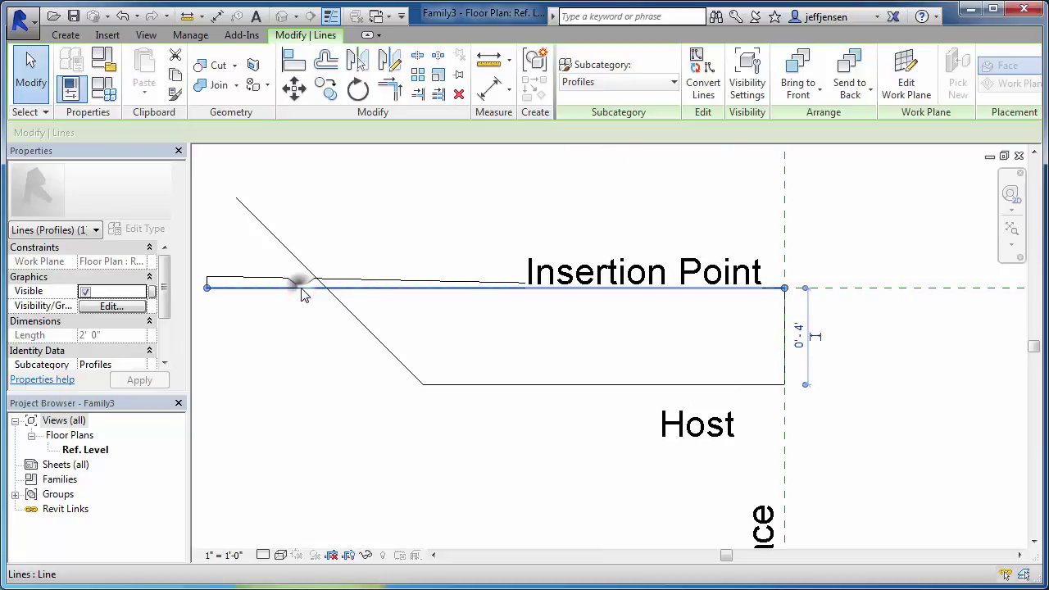
right_click(301, 289)
left_click(343, 488)
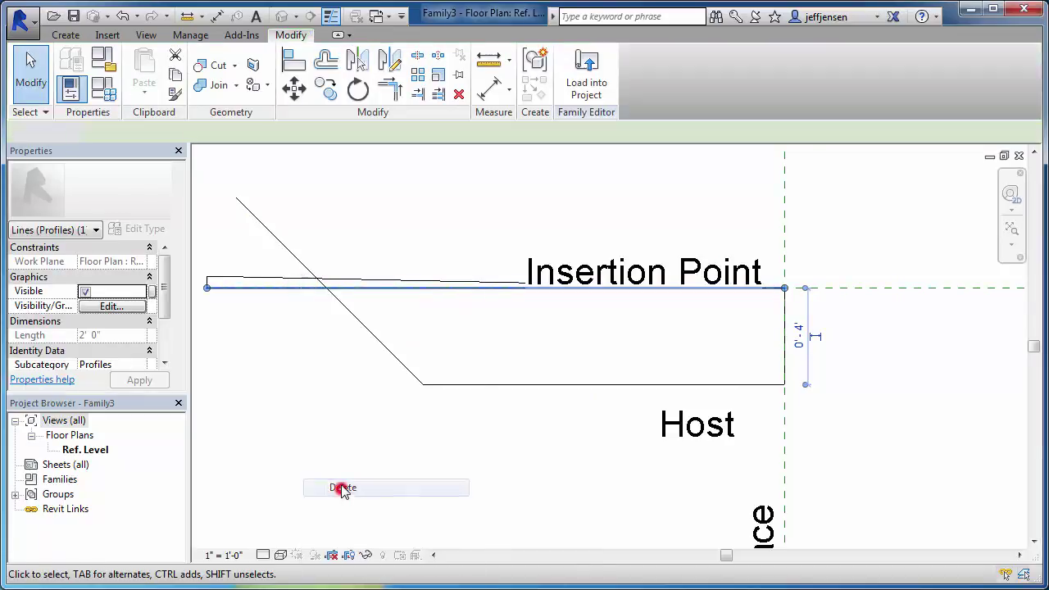
right_click(209, 287)
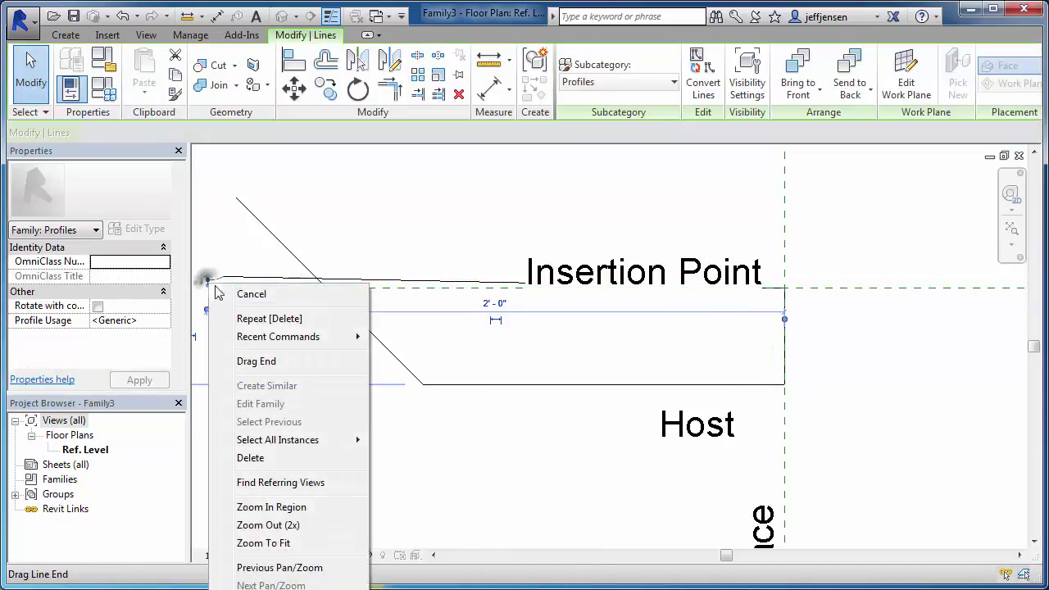
left_click(255, 456)
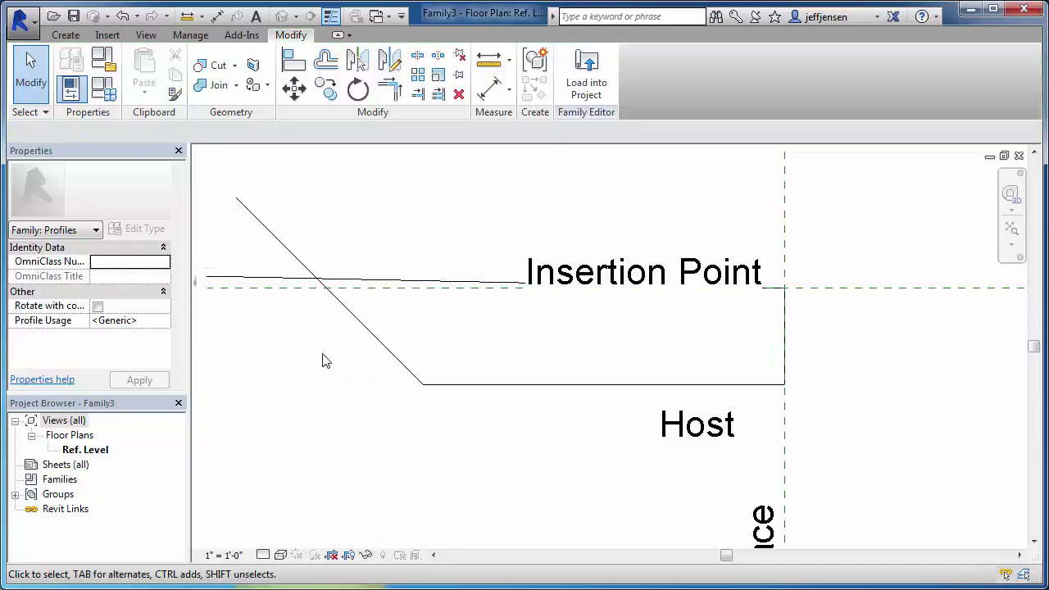
Trim the diagonal and top lines to meet in a clean corner
left_click(391, 87)
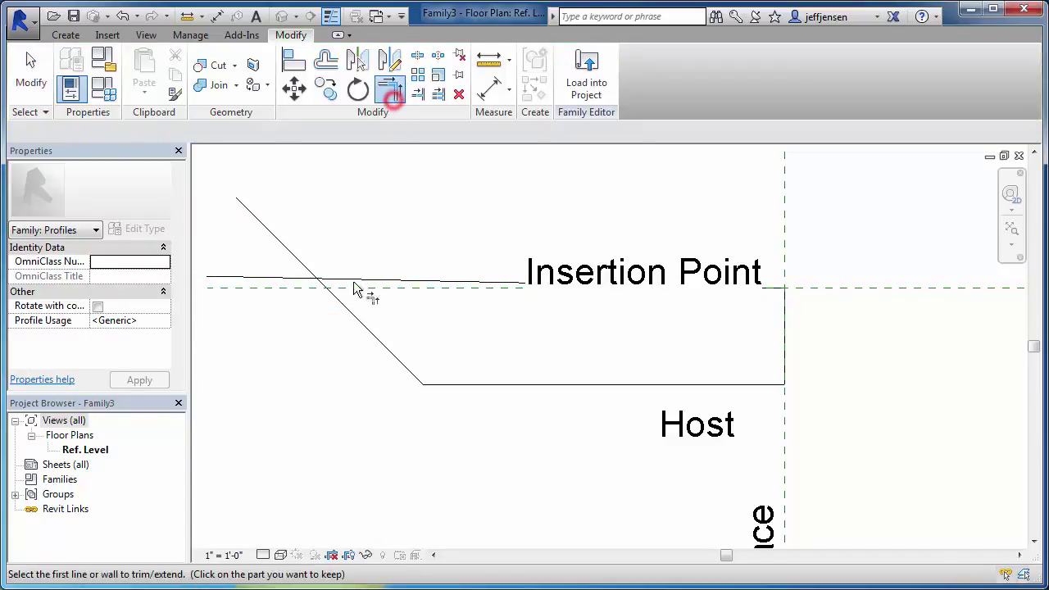
left_click(342, 302)
left_click(345, 282)
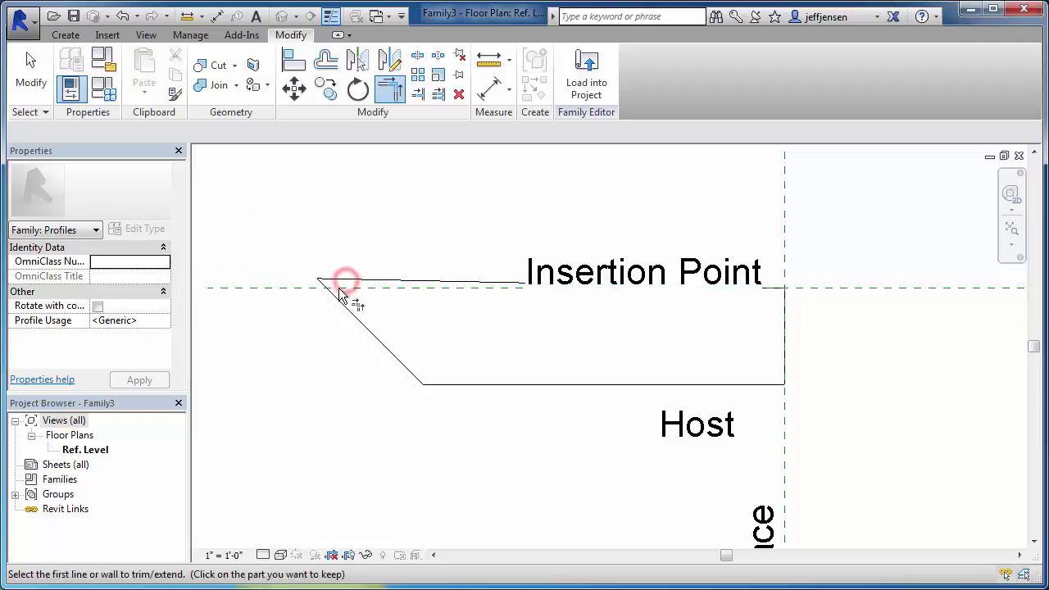
scroll(482, 340, "down", 1)
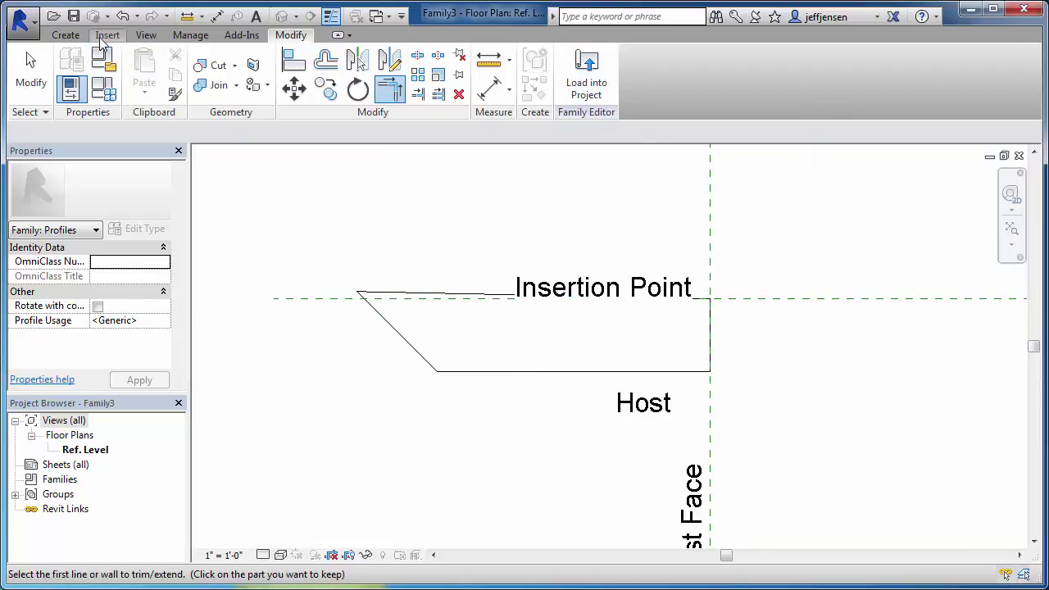
Save the family as SlabEdgeProfileGarage.rfa and load it into ResA-09Garage.rvt
left_click(74, 18)
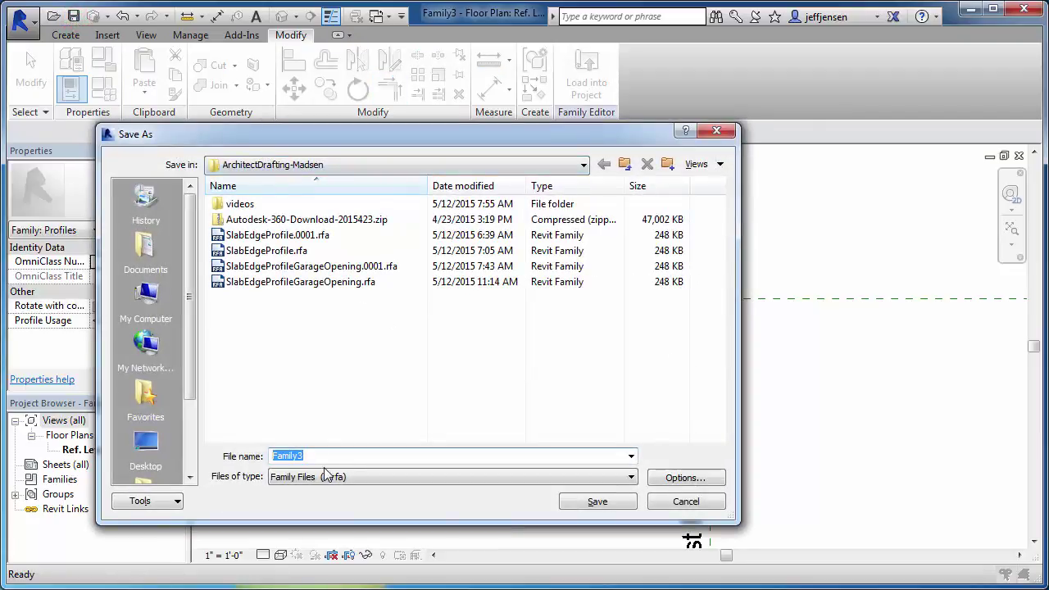
type("SlabE")
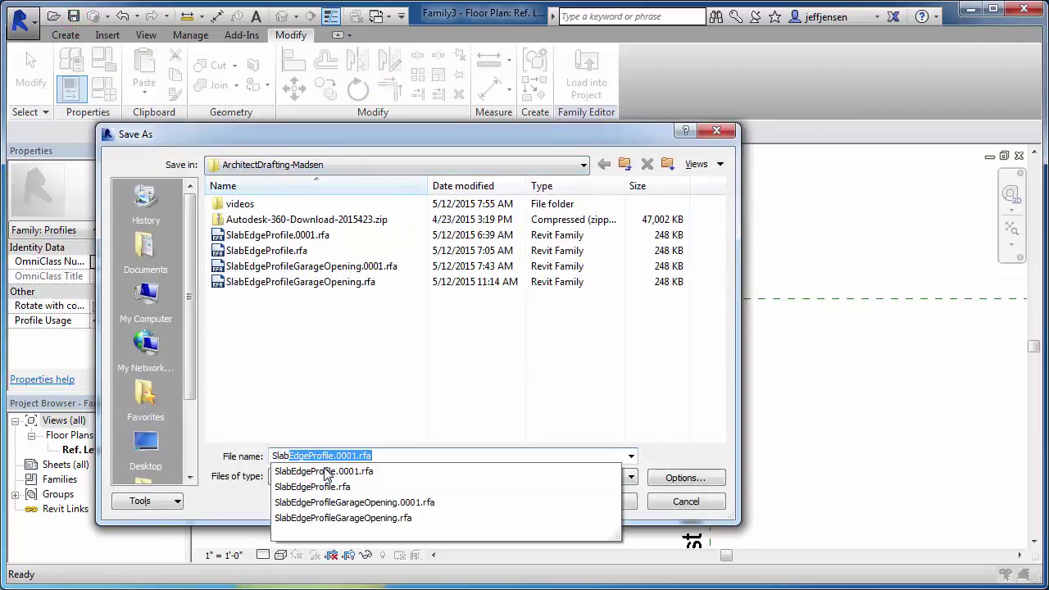
type("dgeProfile")
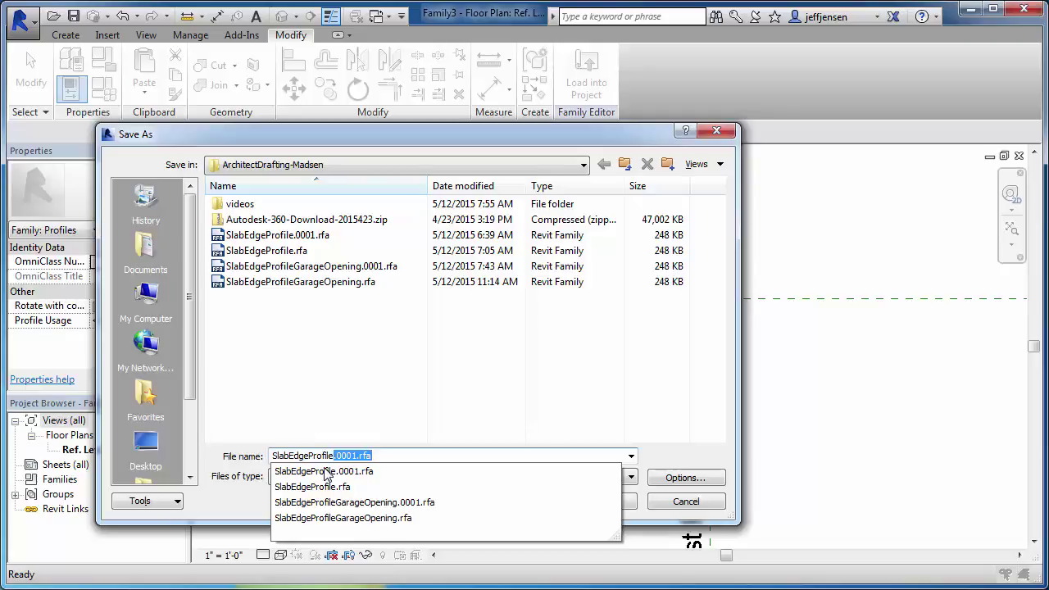
type("G")
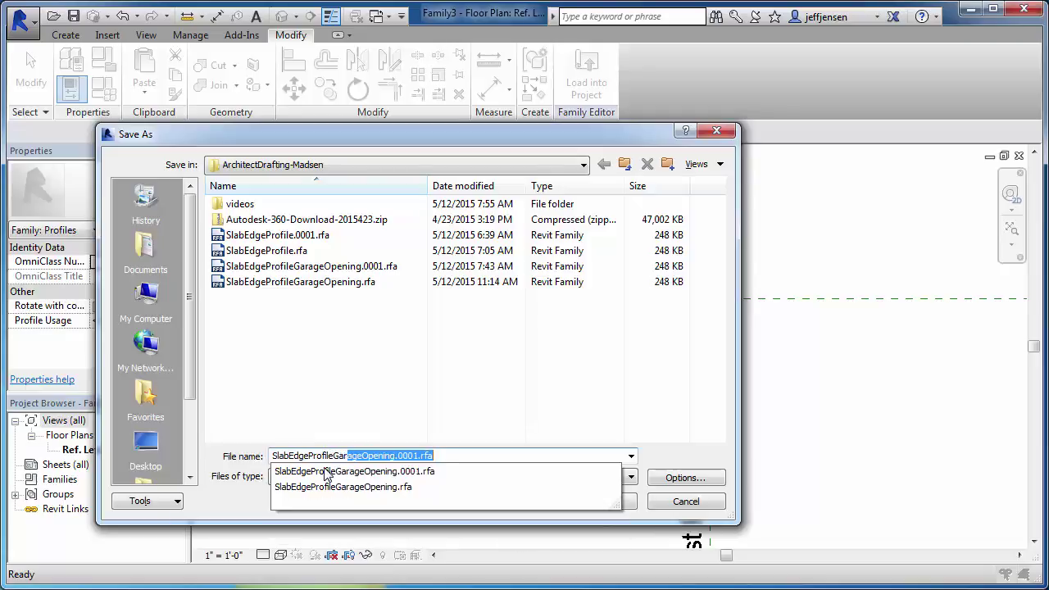
key("BackSpace")
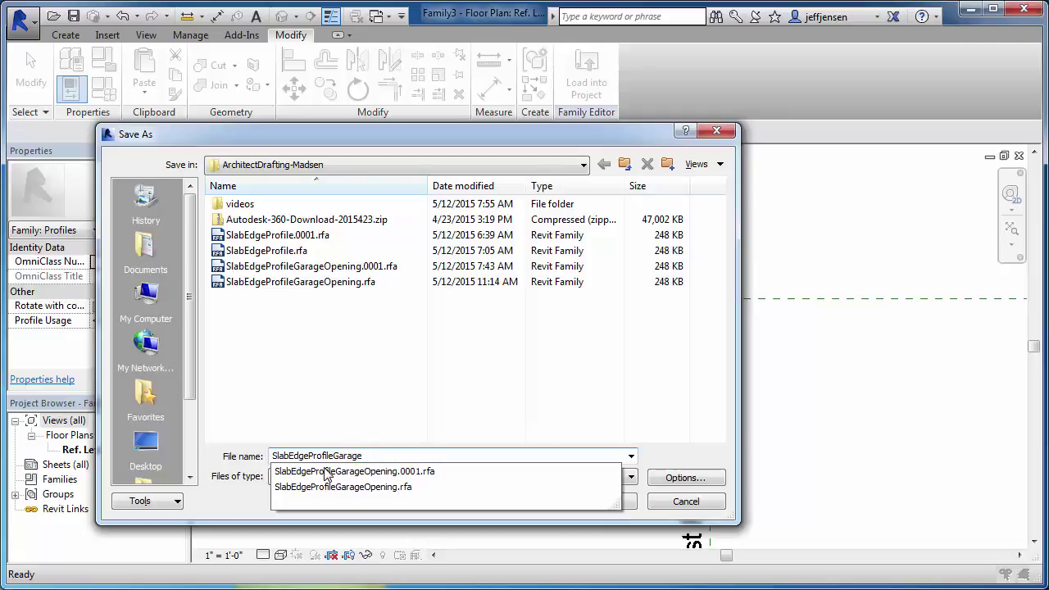
left_click(681, 480)
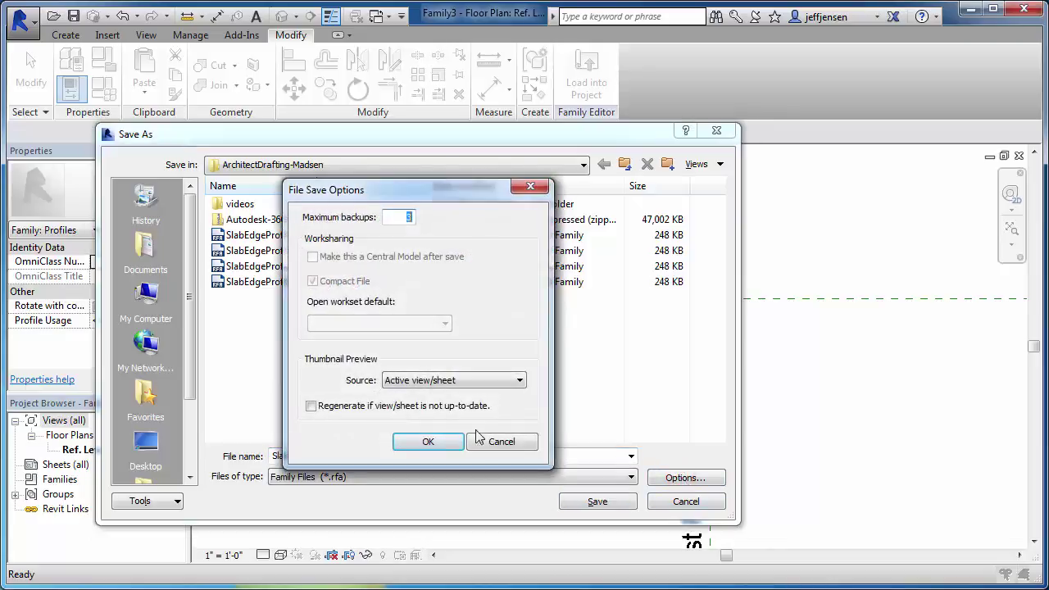
left_click(513, 441)
left_click(598, 501)
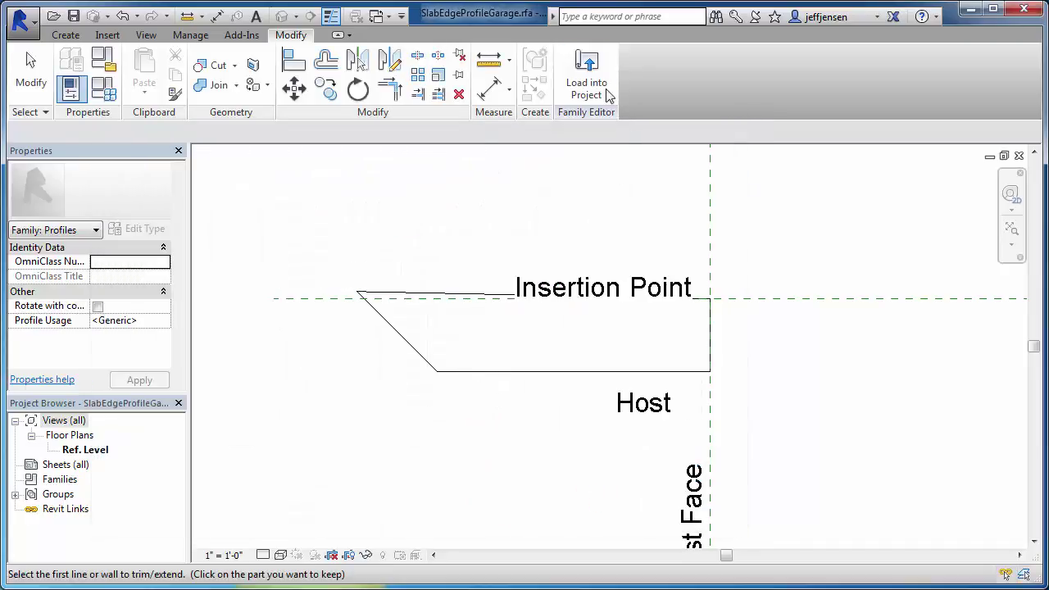
left_click(595, 82)
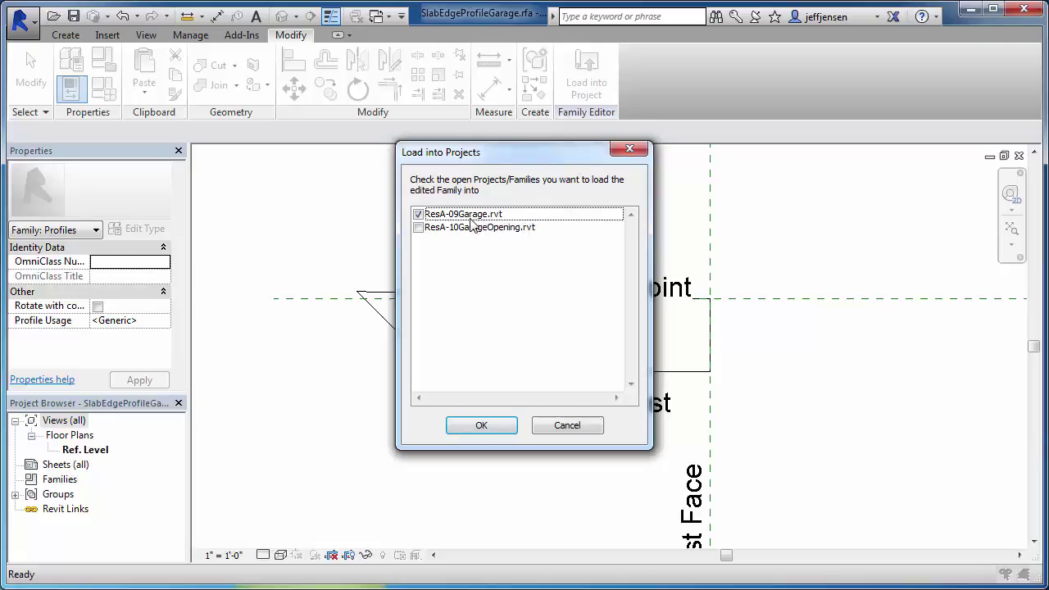
left_click(481, 427)
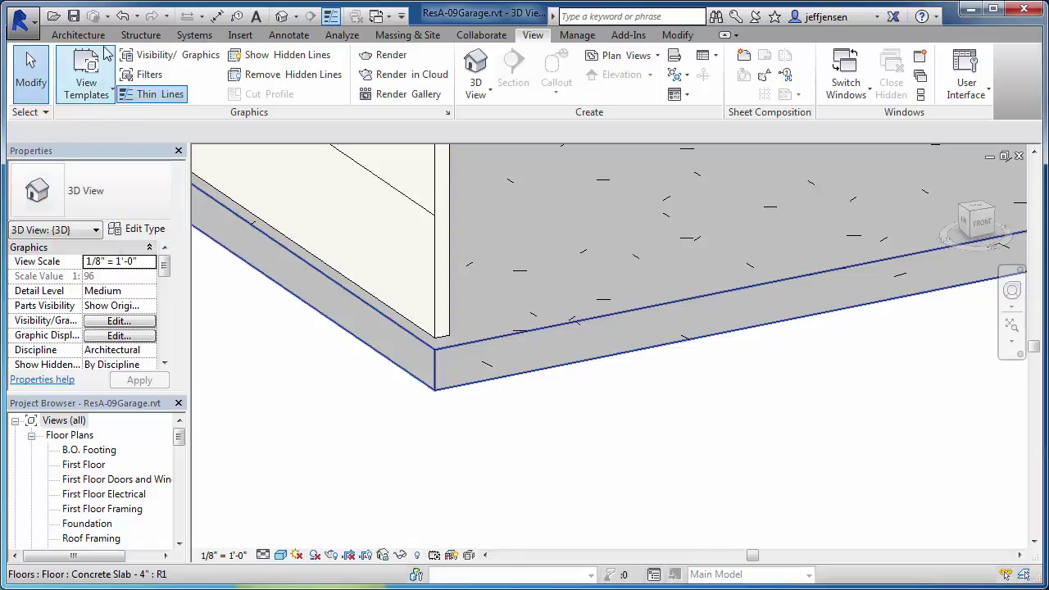
Start a Floor: Slab Edge and open the Thickened 24" x 12" type properties
left_click(78, 35)
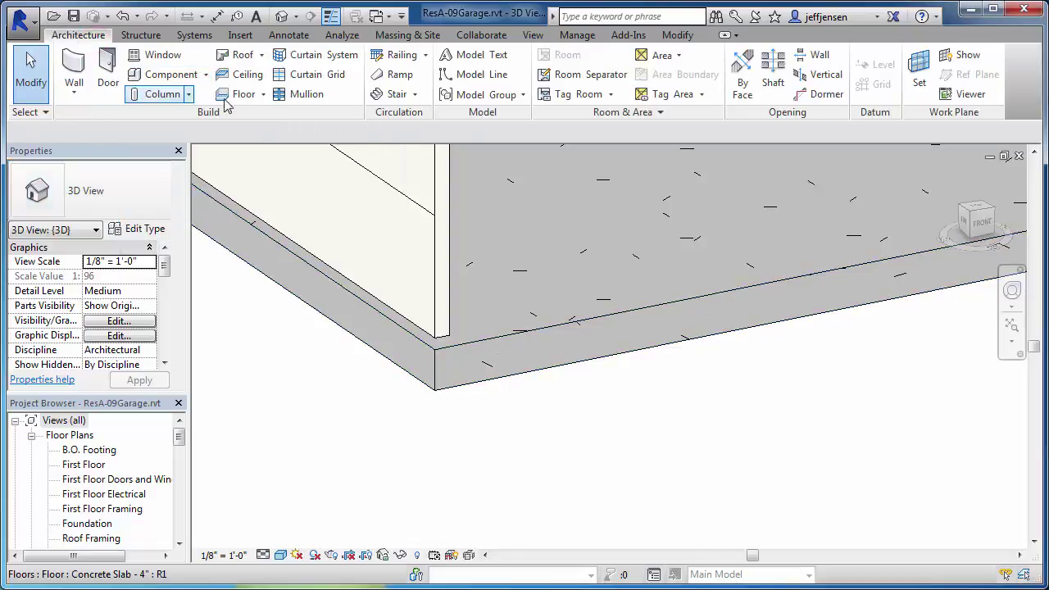
left_click(262, 98)
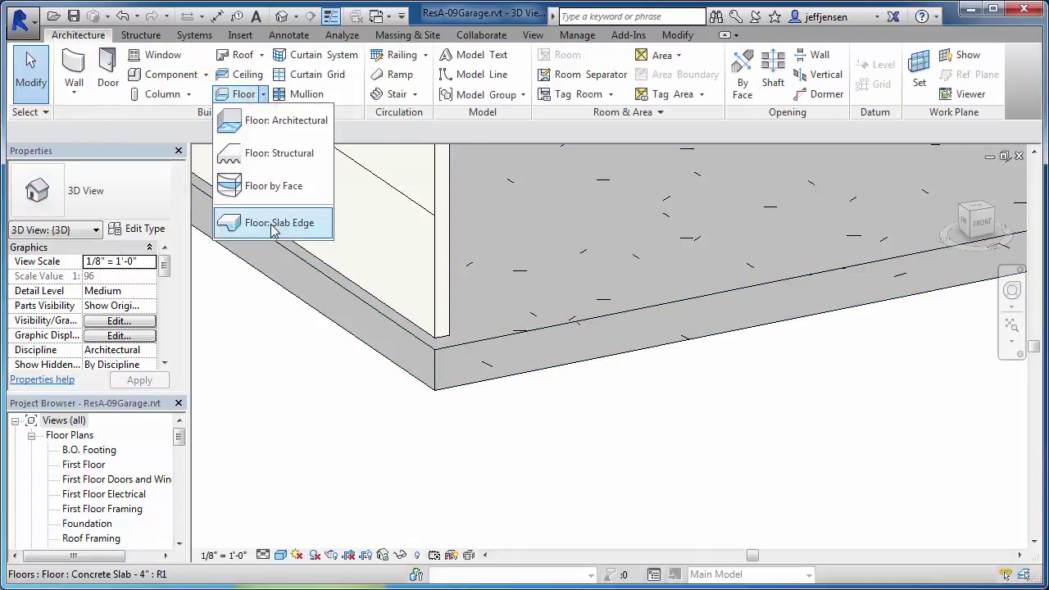
left_click(269, 222)
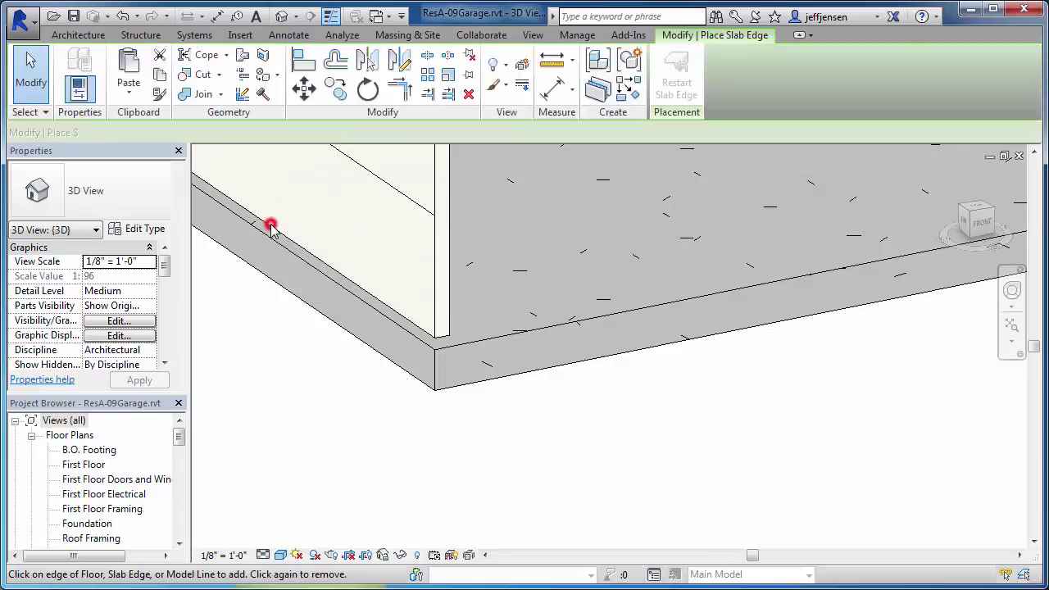
left_click(131, 231)
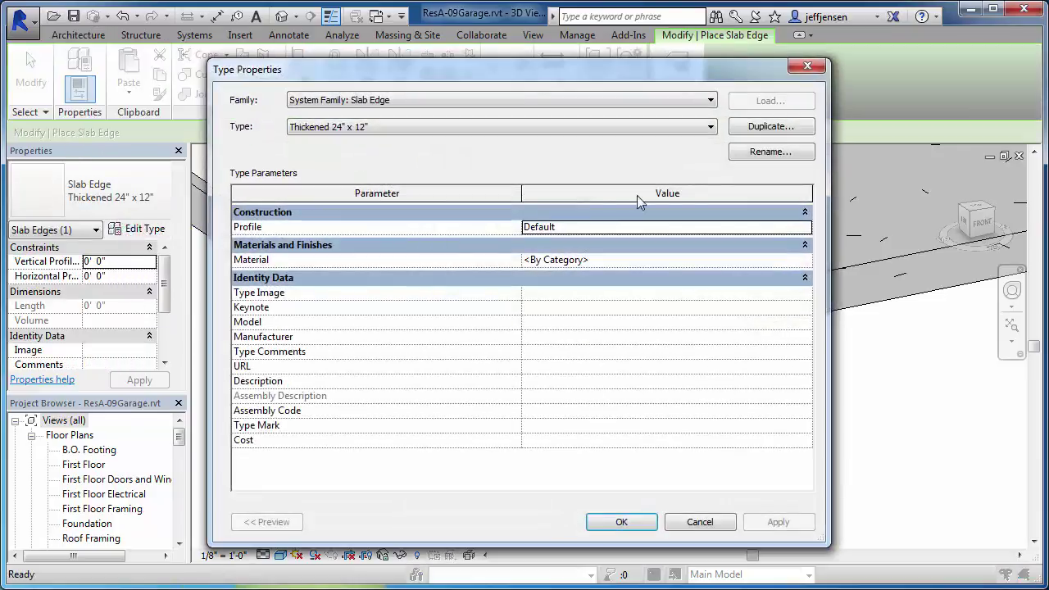
Duplicate the slab edge type as a new type named 'Slab Edge Garage Opening'
left_click(747, 133)
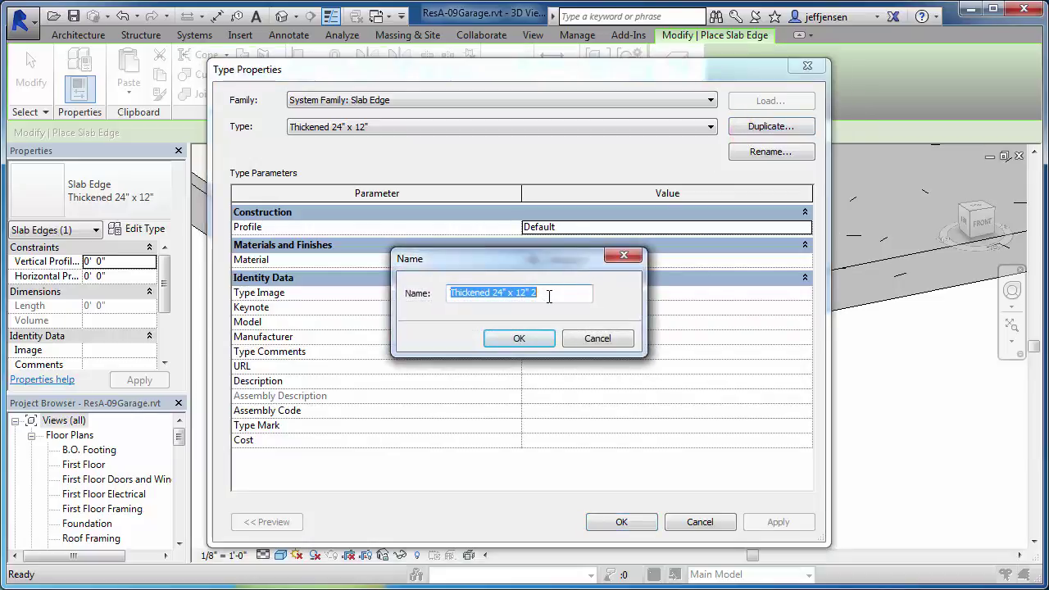
type("Garage O")
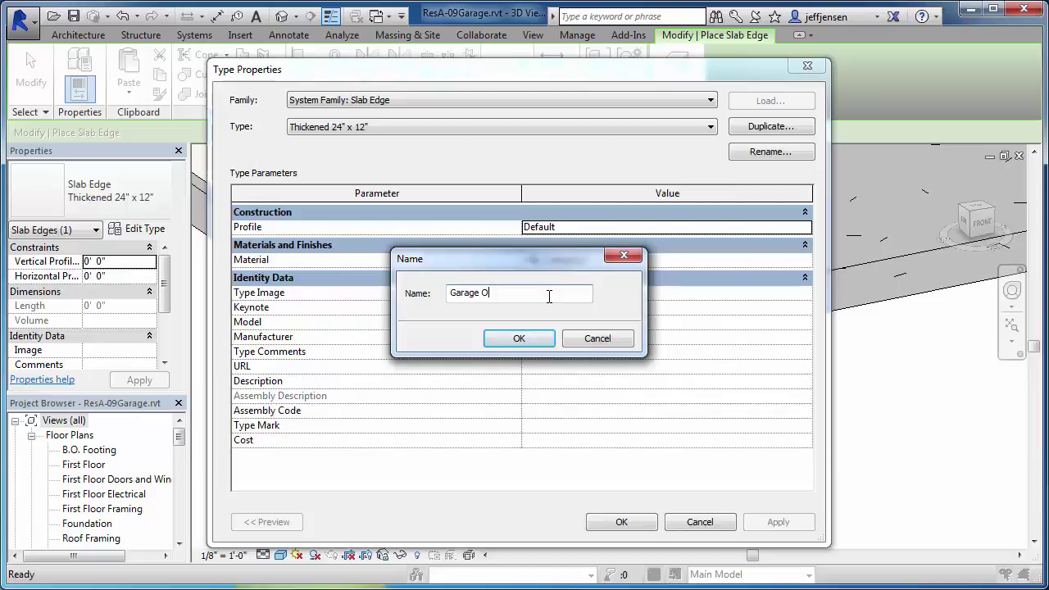
type("pen")
type("Slab Ed")
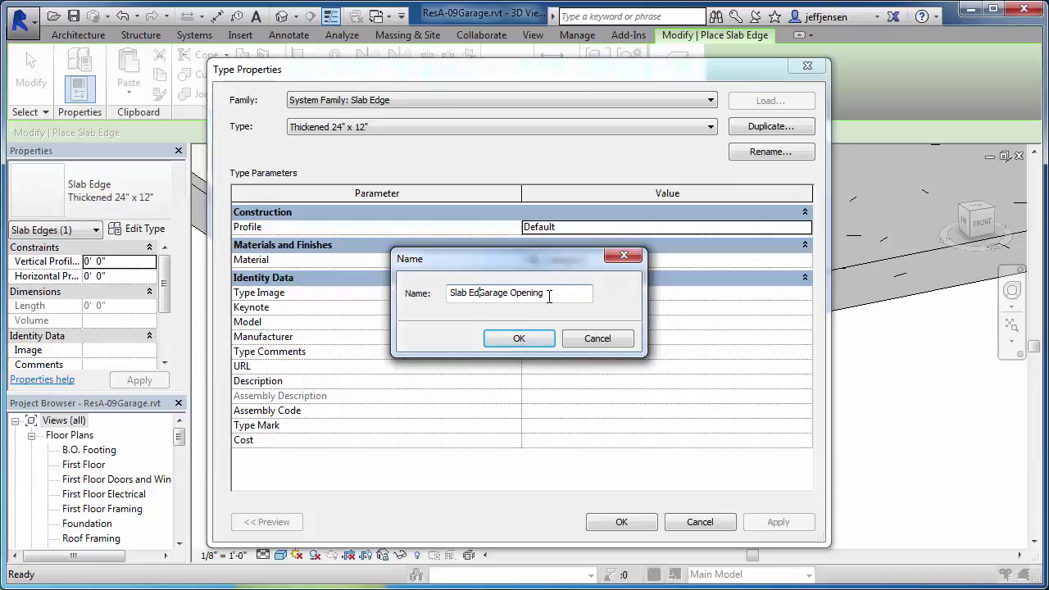
type("ge")
left_click(519, 339)
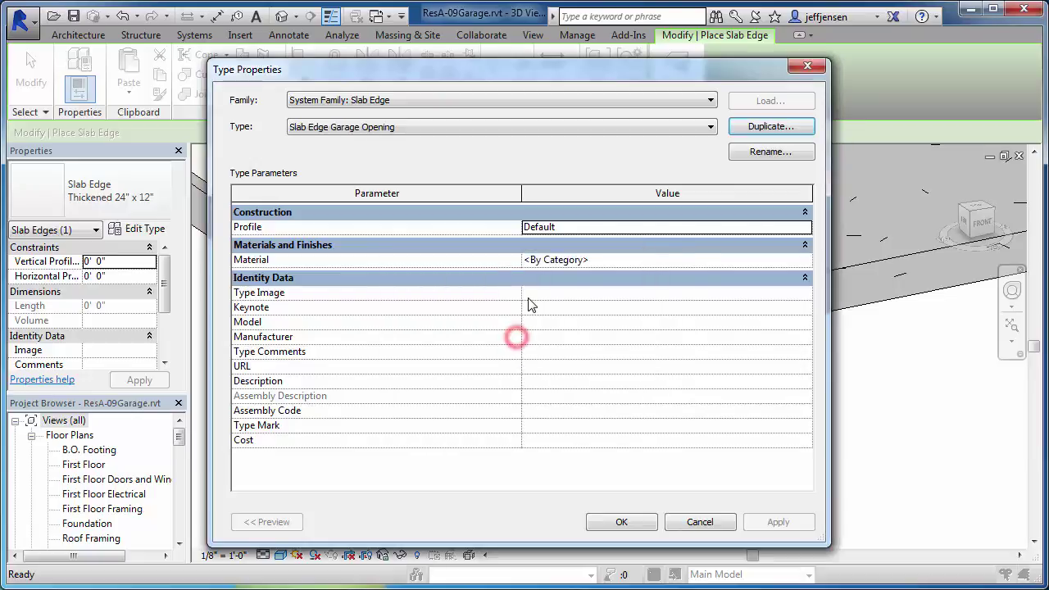
Set the type's profile to SlabEdgeProfileGarage and material to Concrete, Cast-in-Place gray
left_click(536, 228)
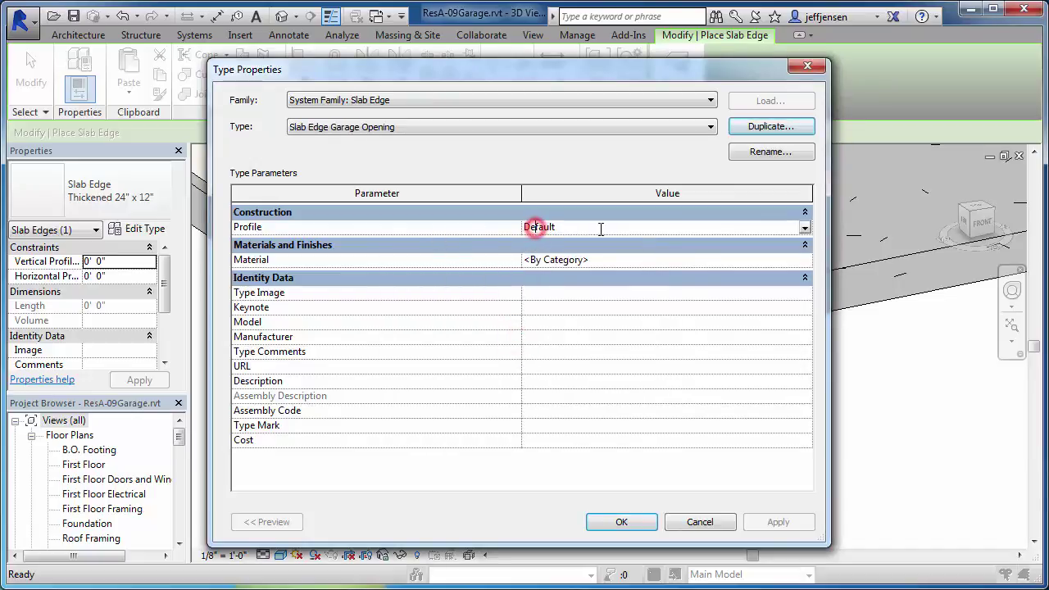
left_click(805, 228)
scroll(642, 296, "down", 1)
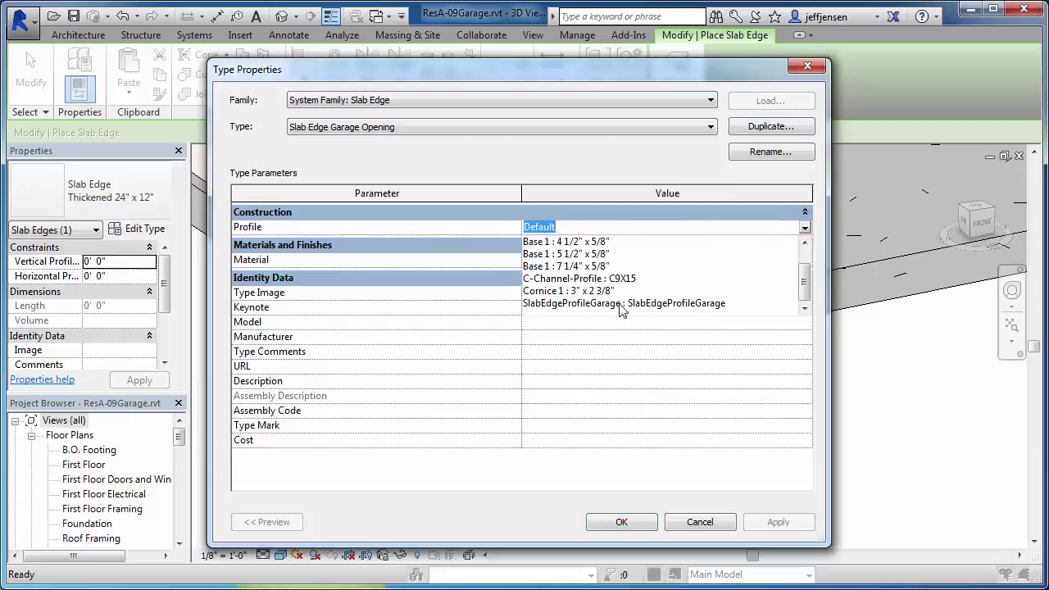
left_click(588, 303)
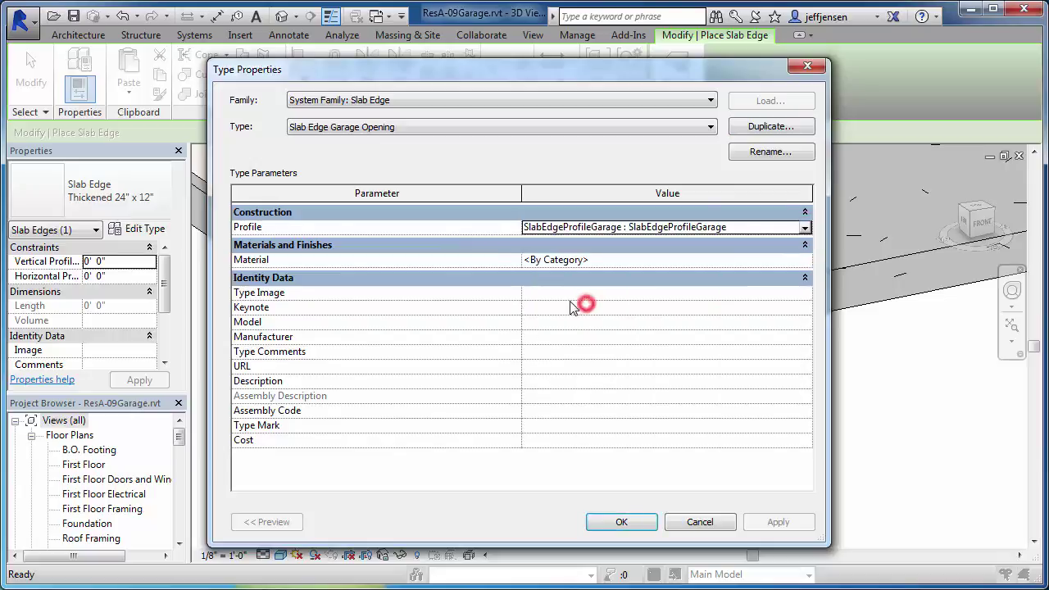
left_click(581, 261)
left_click(807, 260)
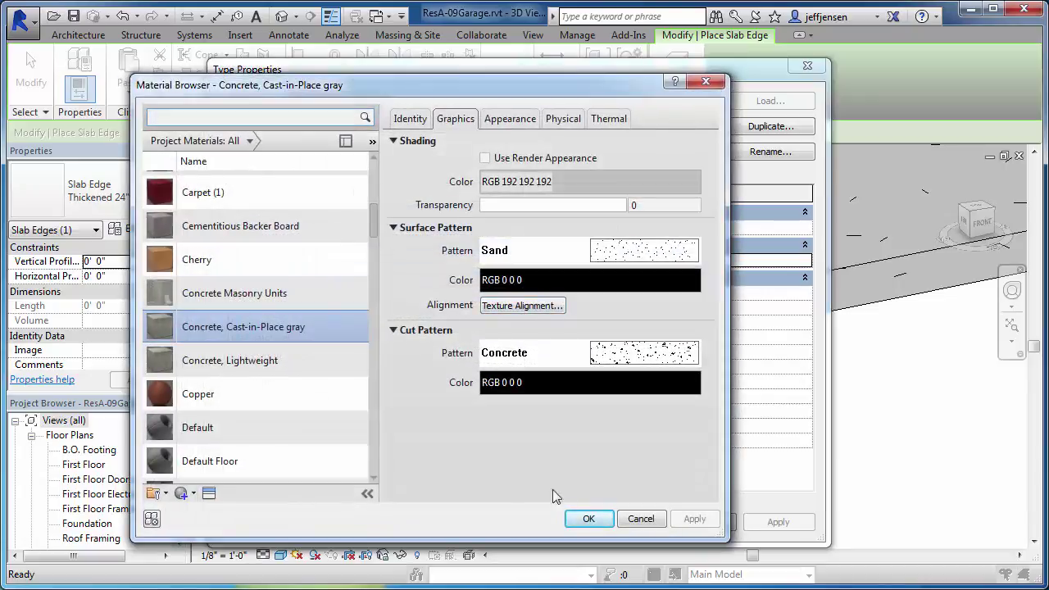
left_click(587, 519)
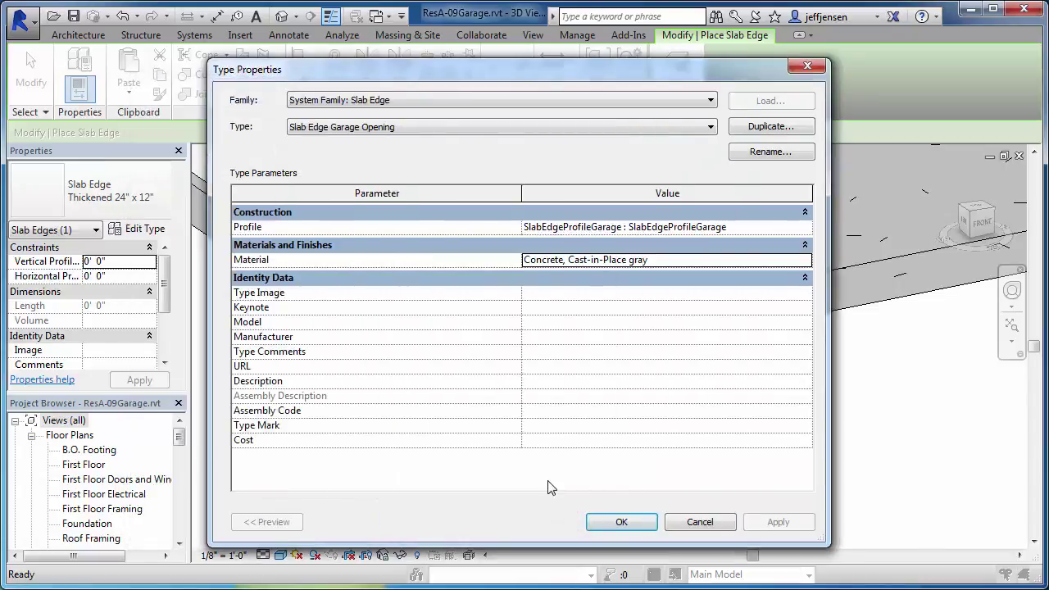
left_click(611, 522)
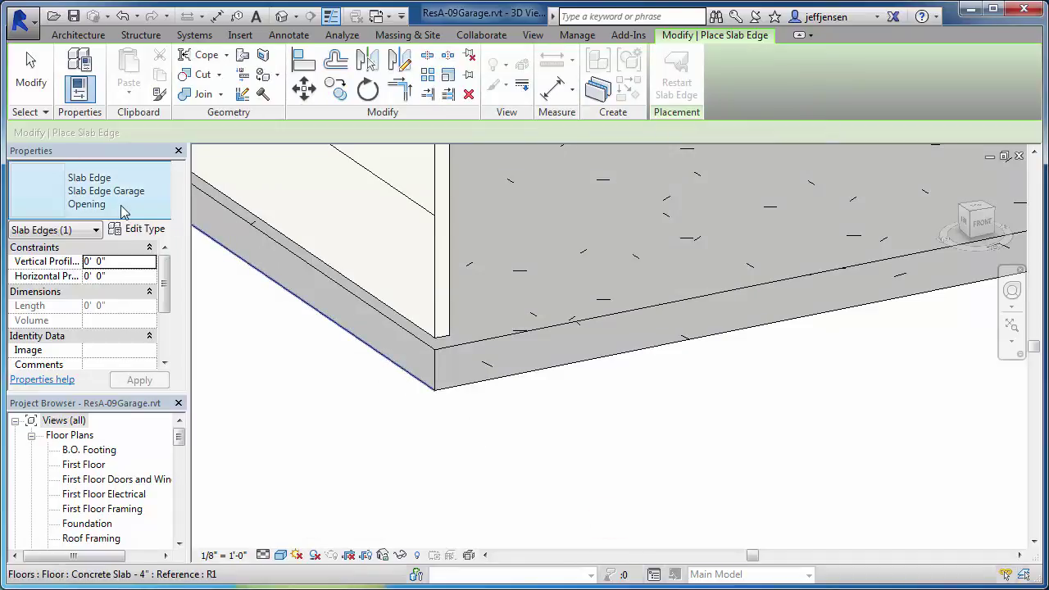
Place the Slab Edge Garage Opening along the garage slab's front edge and finish placement
left_click(423, 382)
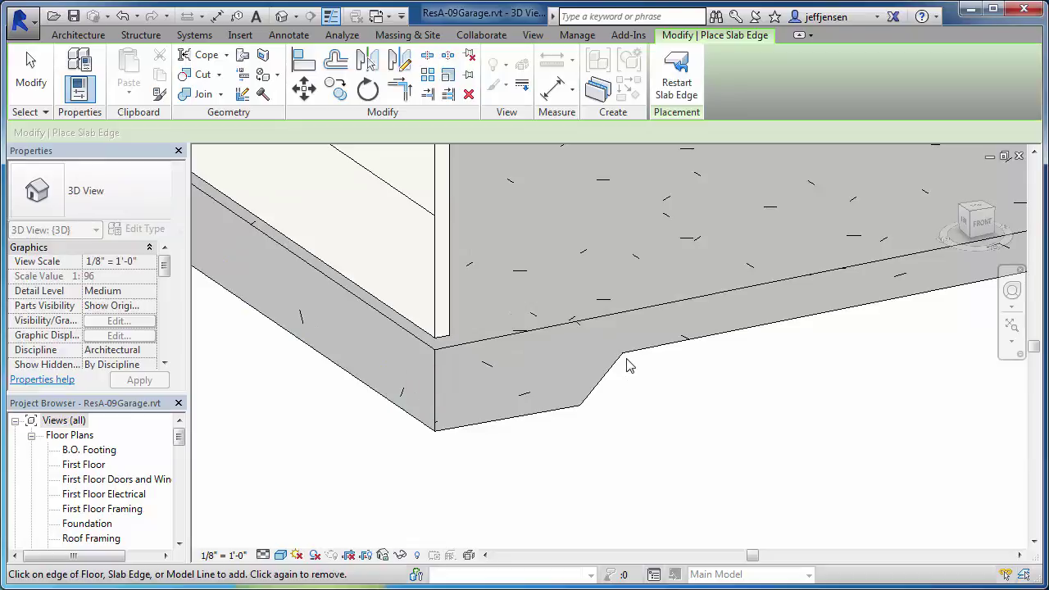
scroll(557, 390, "down", 2)
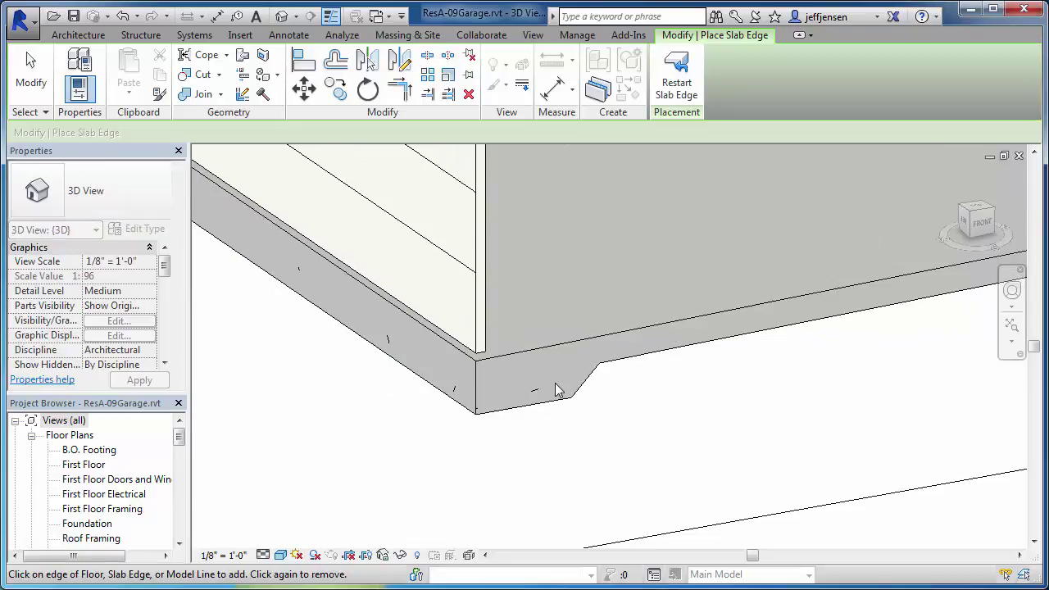
scroll(556, 389, "down", 2)
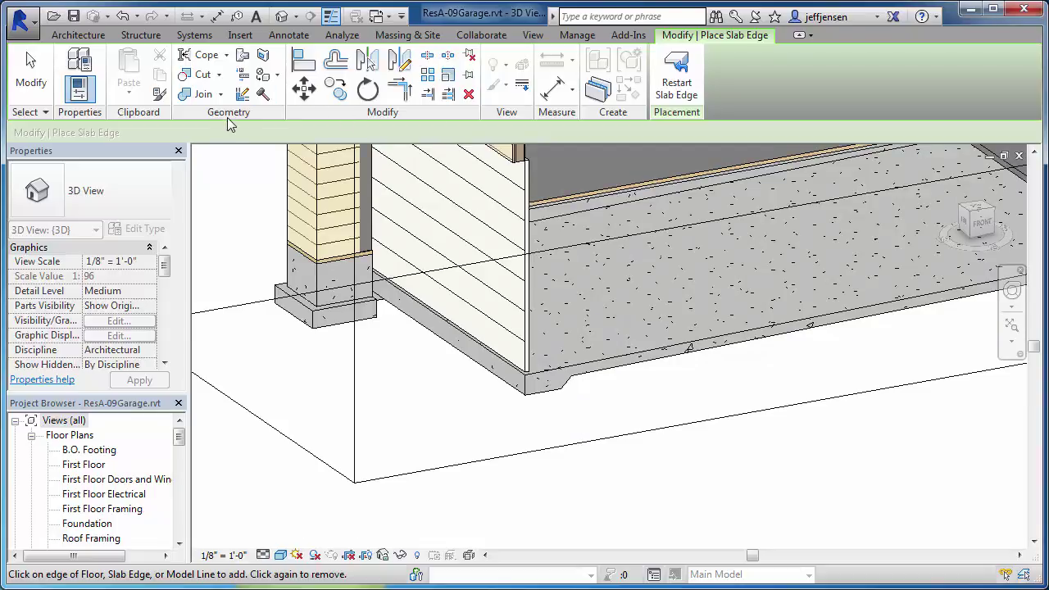
left_click(47, 86)
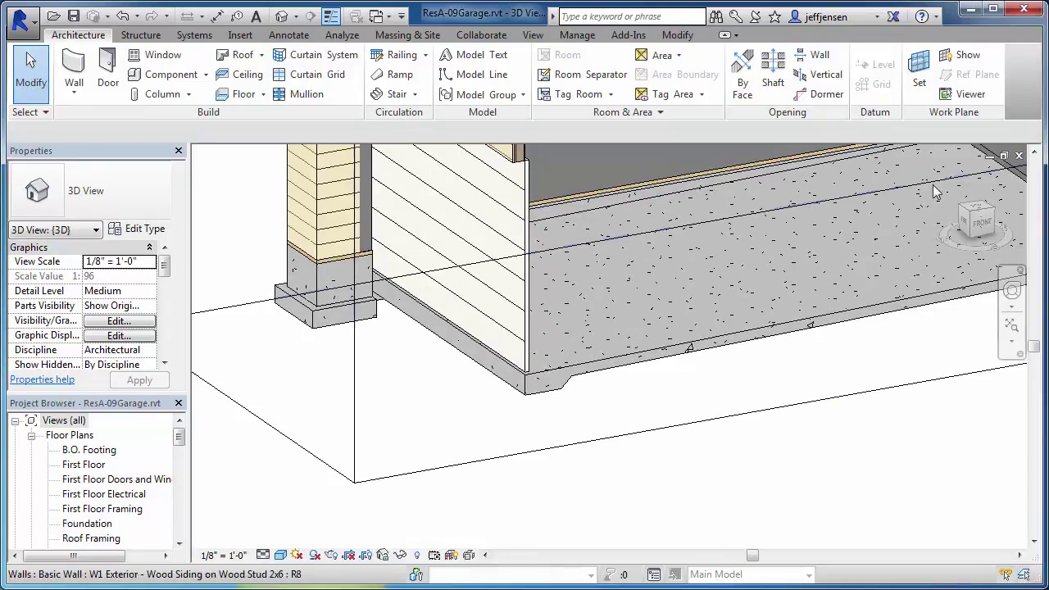
Orbit the 3D view to an isometric corner view showing the garage floor
left_click(971, 233)
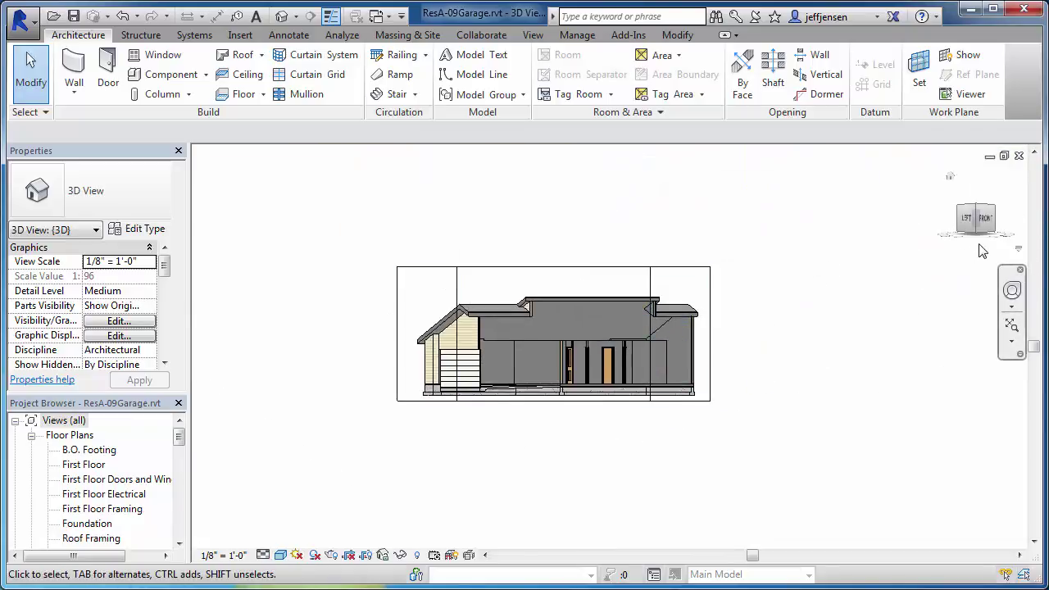
left_click(975, 229)
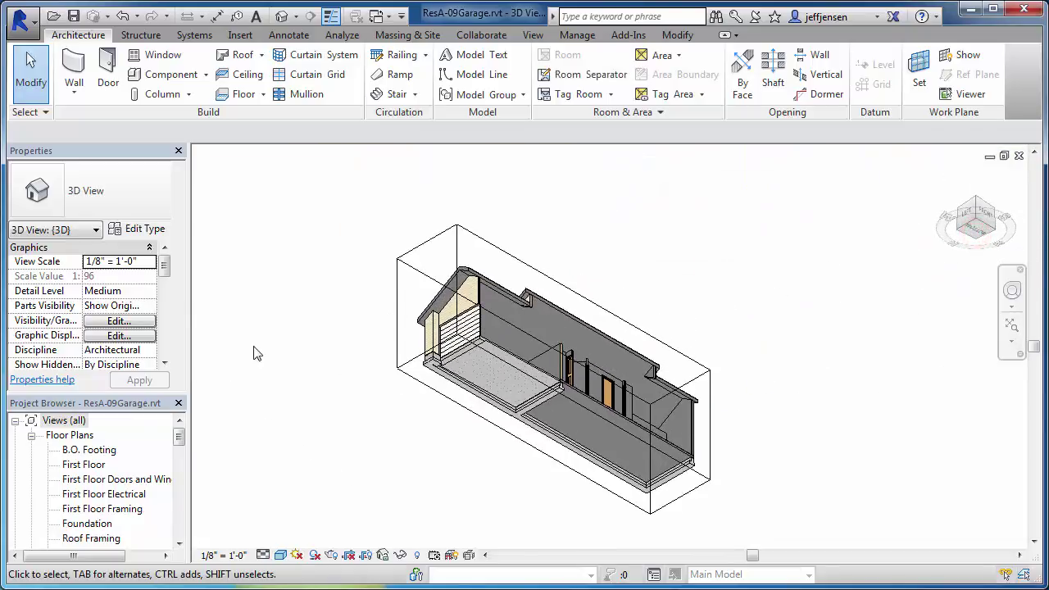
scroll(257, 353, "up", 3)
middle_click_drag(431, 322, 439, 369)
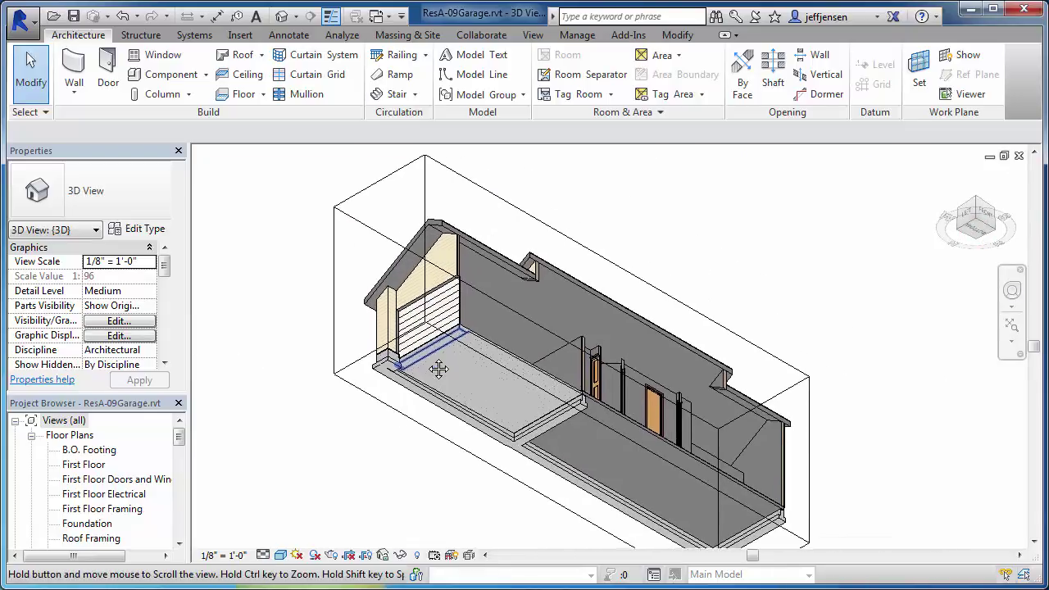
scroll(456, 363, "up", 2)
scroll(456, 363, "up", 2)
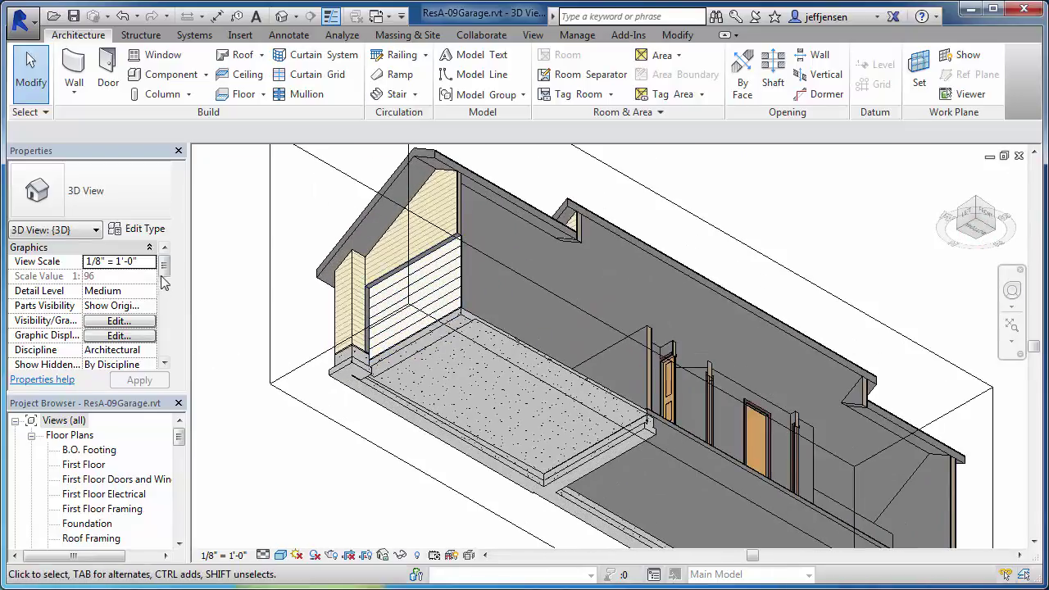
scroll(162, 279, "down", 1)
scroll(156, 279, "down", 2)
scroll(140, 303, "down", 2)
scroll(123, 320, "down", 1)
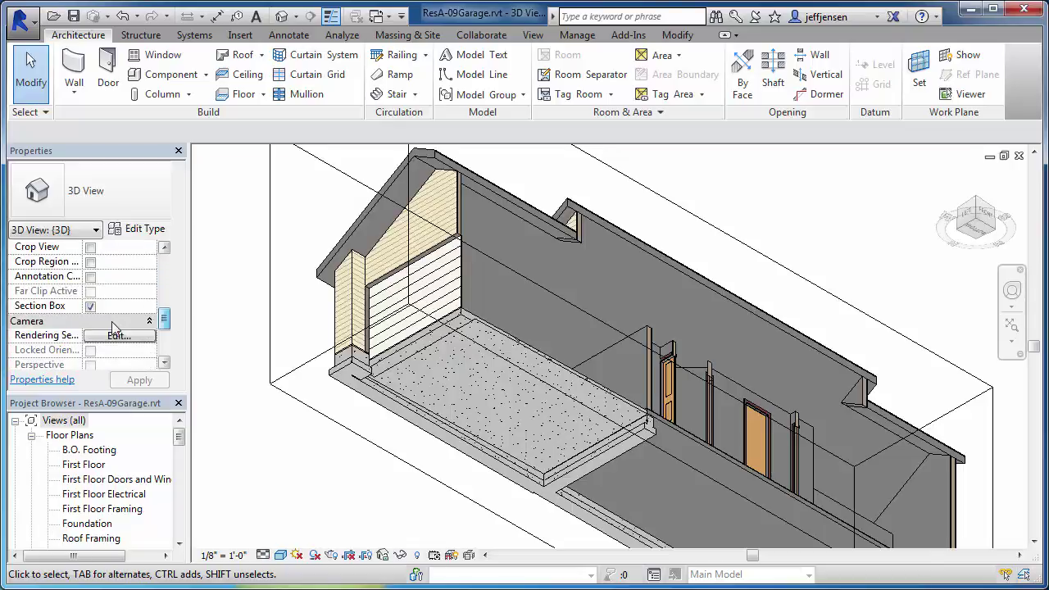
Turn off the Section Box and centre the whole house in the view
left_click(90, 306)
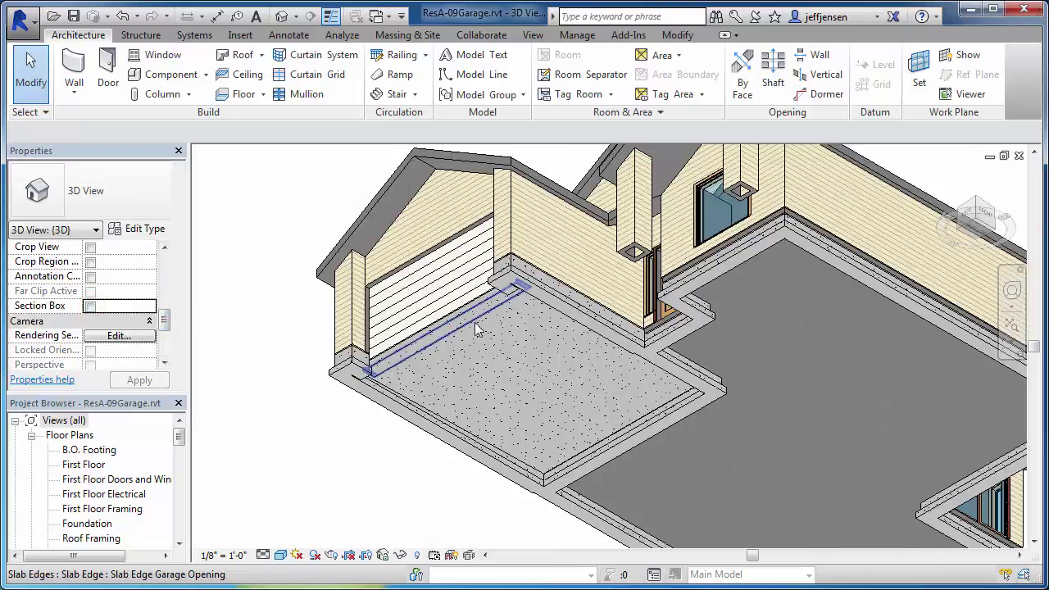
scroll(494, 338, "down", 2)
scroll(495, 341, "down", 1)
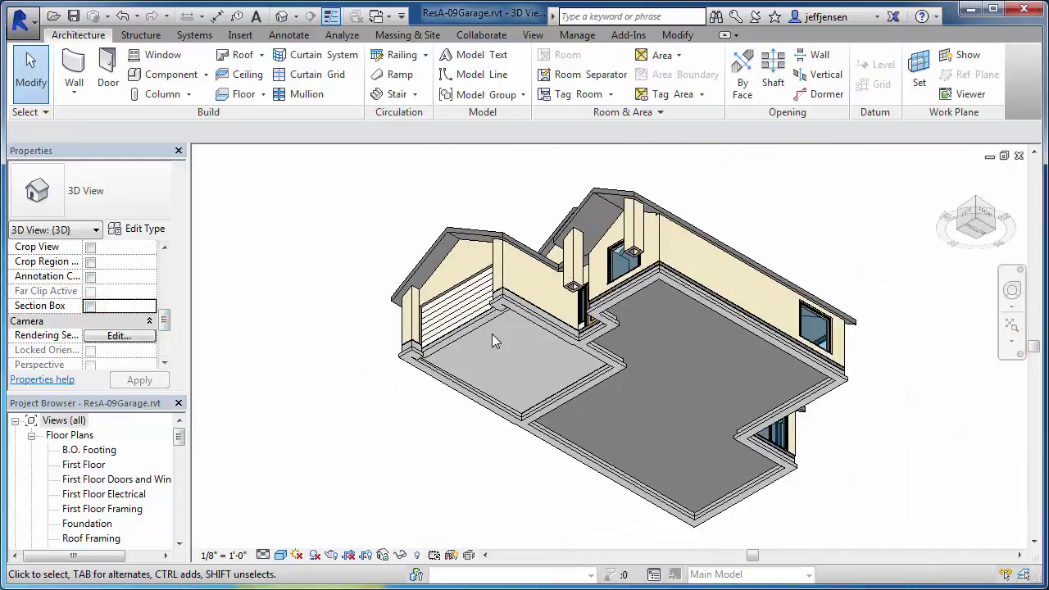
scroll(494, 340, "up", 2)
middle_click_drag(494, 340, 461, 336)
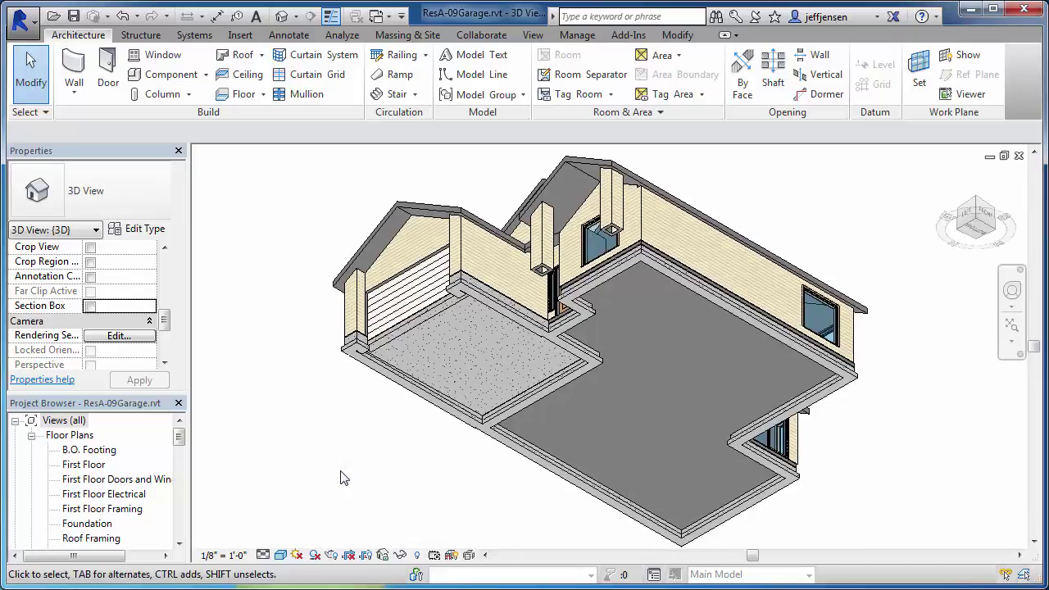